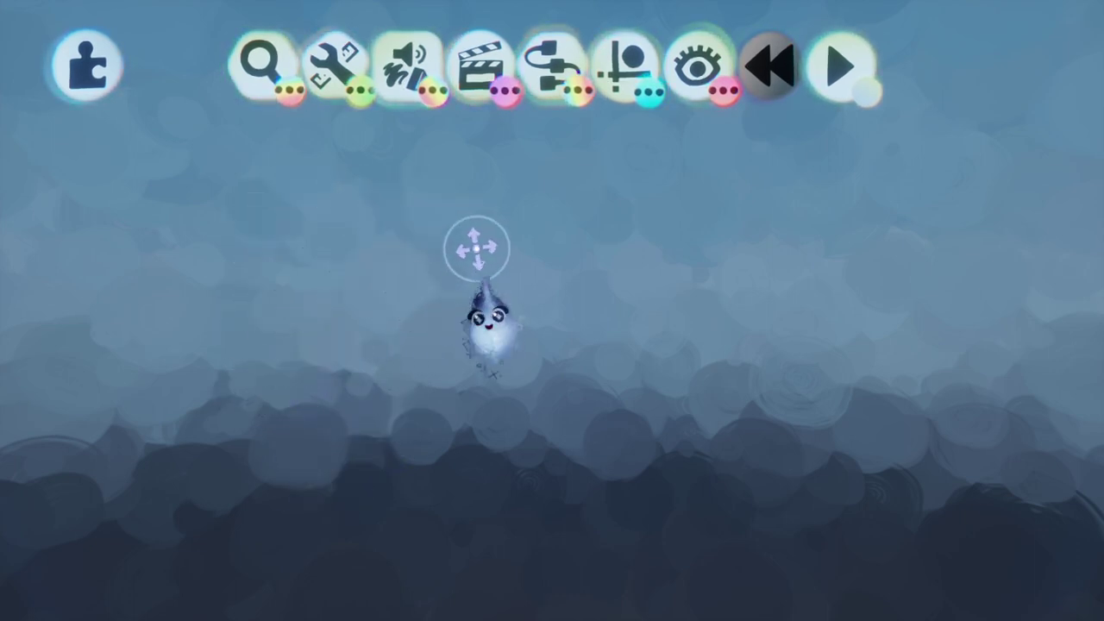
Stamp a microchip gadget in the middle of the empty scene and open its settings
{"action": "left_click", "coordinate": [274, 92]}
{"action": "left_click", "coordinate": [556, 55]}
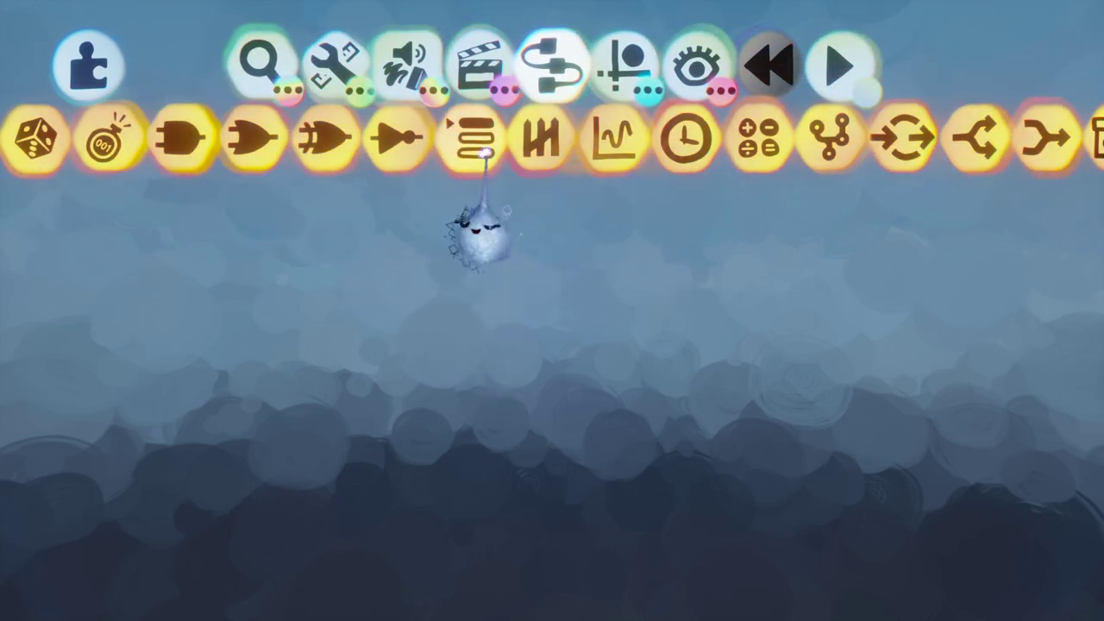
{"action": "left_click", "coordinate": [839, 132]}
{"action": "left_click", "coordinate": [561, 357]}
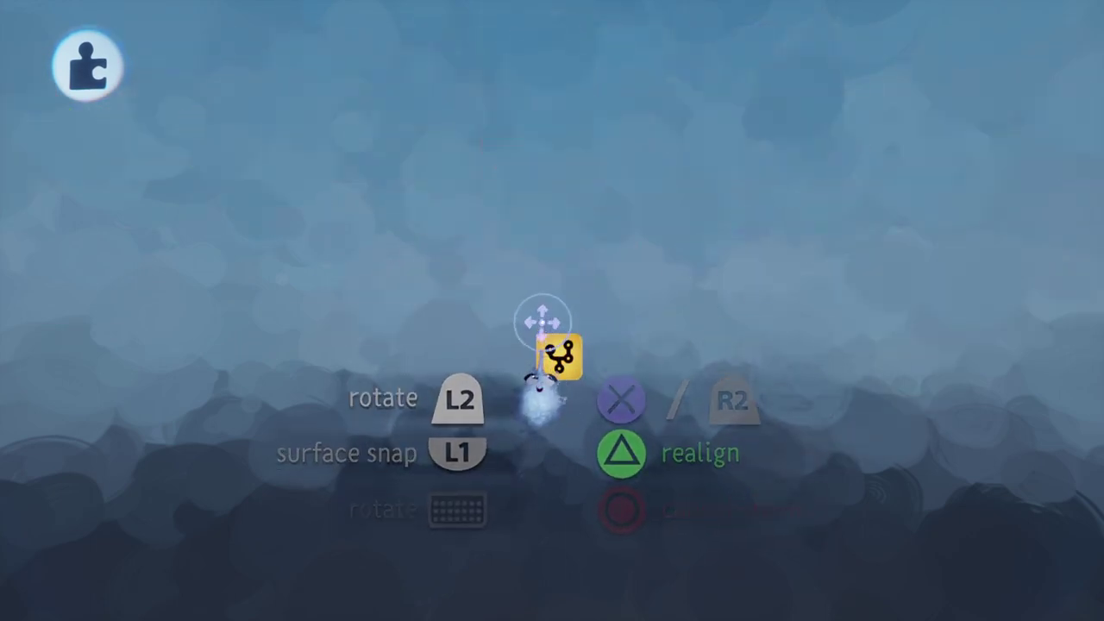
{"action": "left_click", "coordinate": [560, 358]}
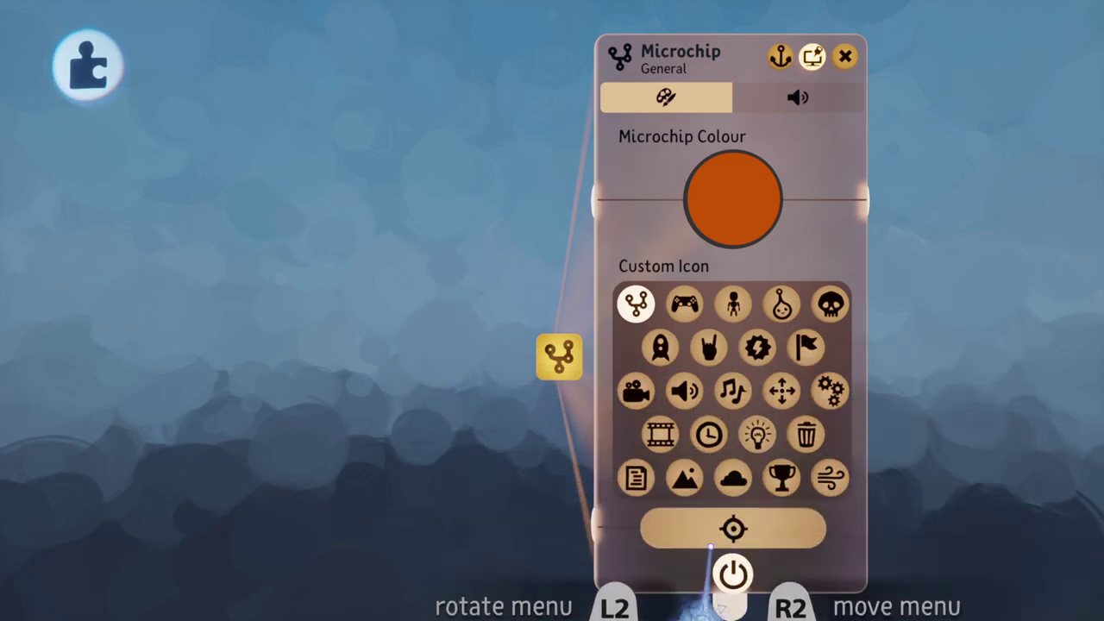
Give the microchip the gears custom icon and a bright green colour
{"action": "left_click", "coordinate": [802, 434]}
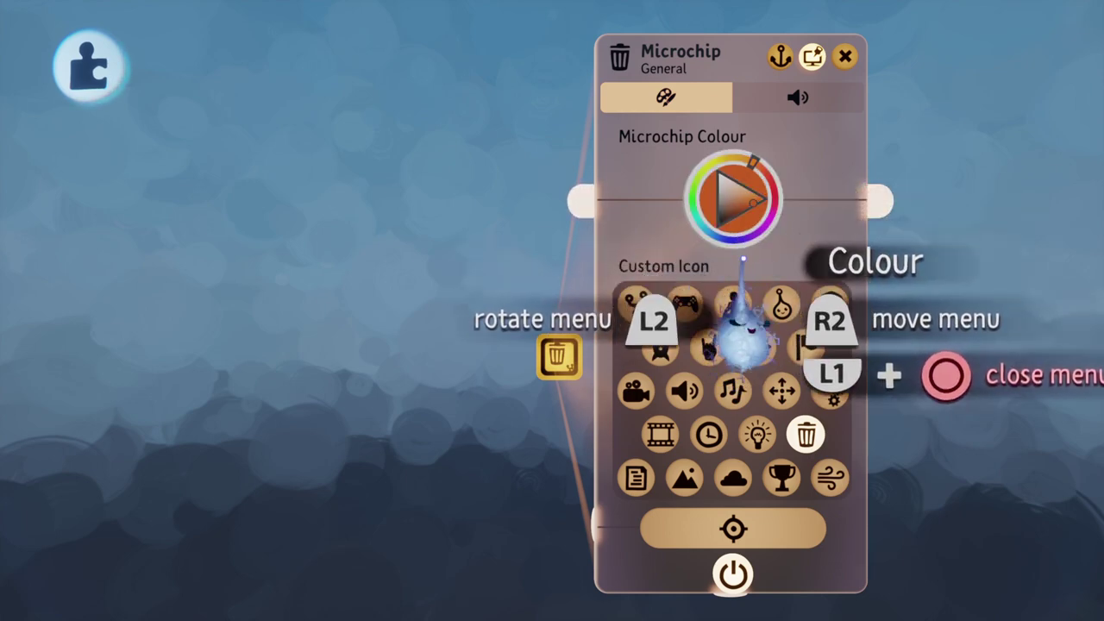
{"action": "left_click", "coordinate": [828, 391]}
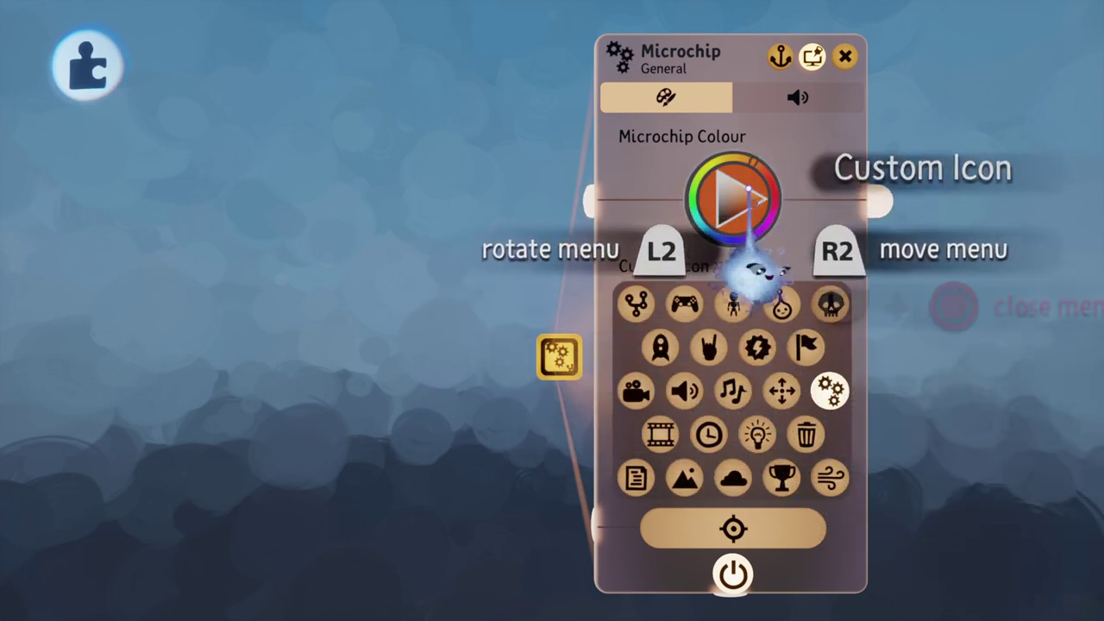
{"action": "left_click", "coordinate": [694, 204]}
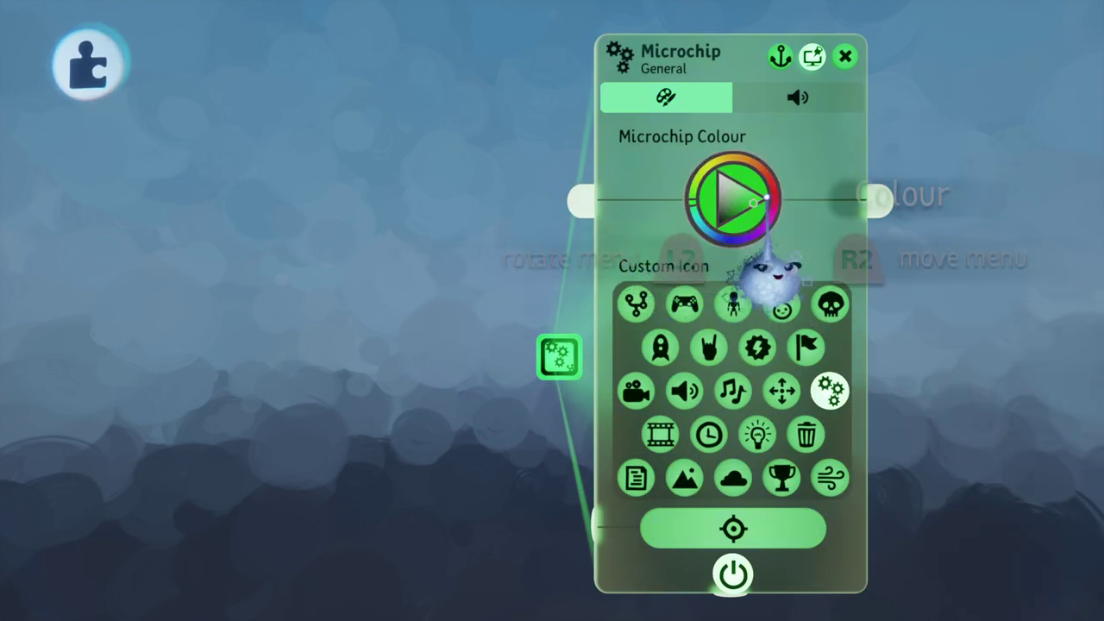
{"action": "left_click_drag", "start_coordinate": [751, 204], "coordinate": [813, 198]}
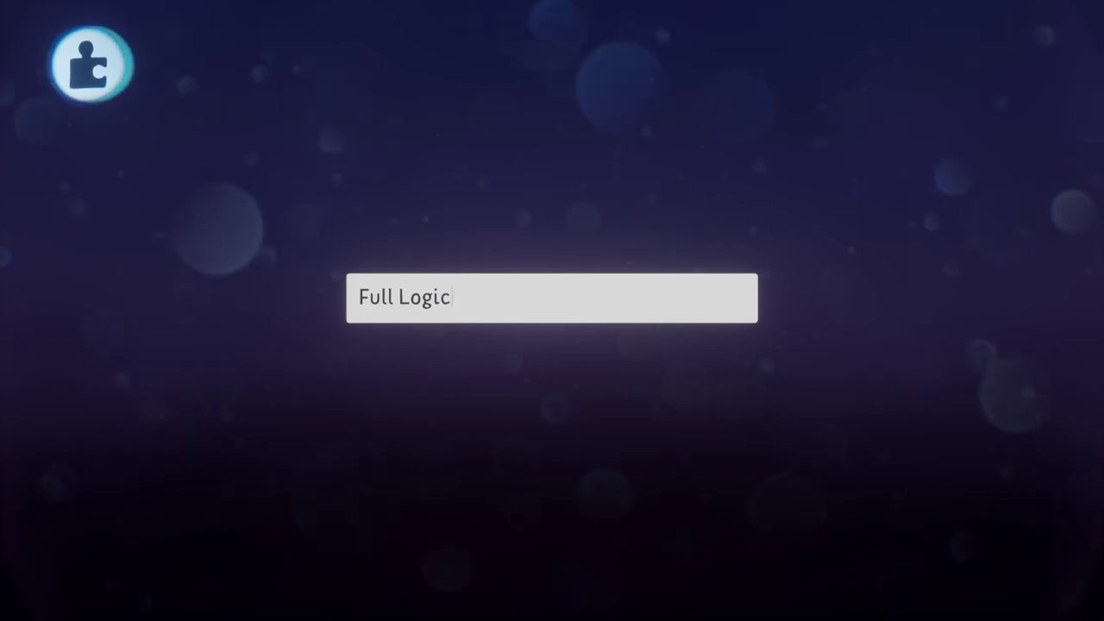
Name the microchip "Full Logic" and close its settings
{"action": "key", "text": "Return"}
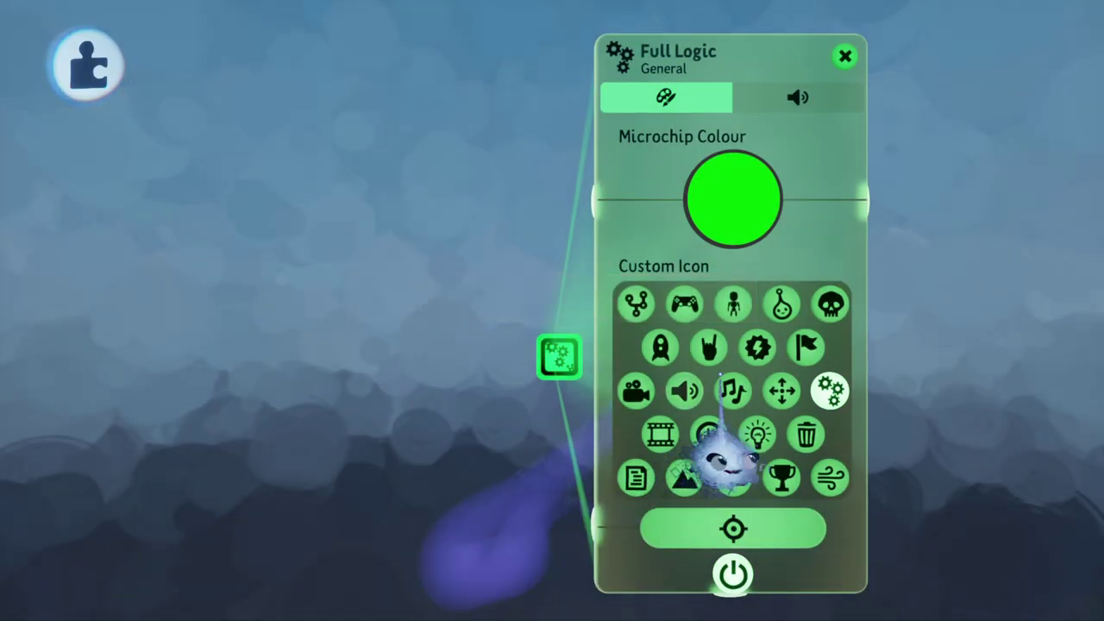
{"action": "key", "text": "Escape"}
{"action": "left_click", "coordinate": [559, 399]}
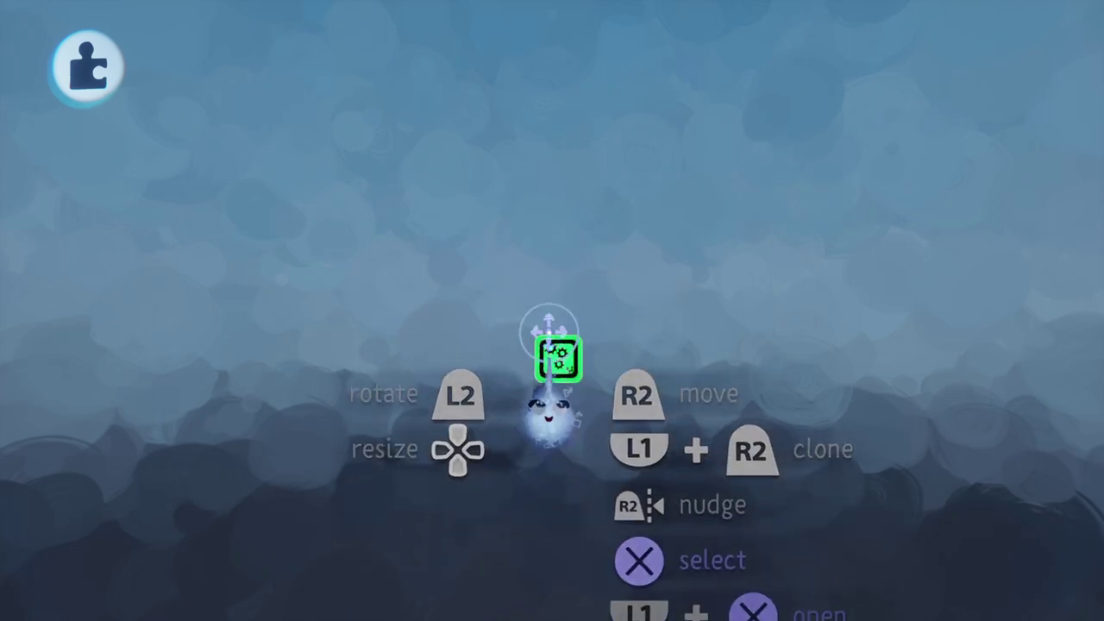
Open the Full Logic canvas and stamp three hand-icon sensor gadgets inside it
{"action": "left_click_drag", "start_coordinate": [562, 125], "coordinate": [801, 188]}
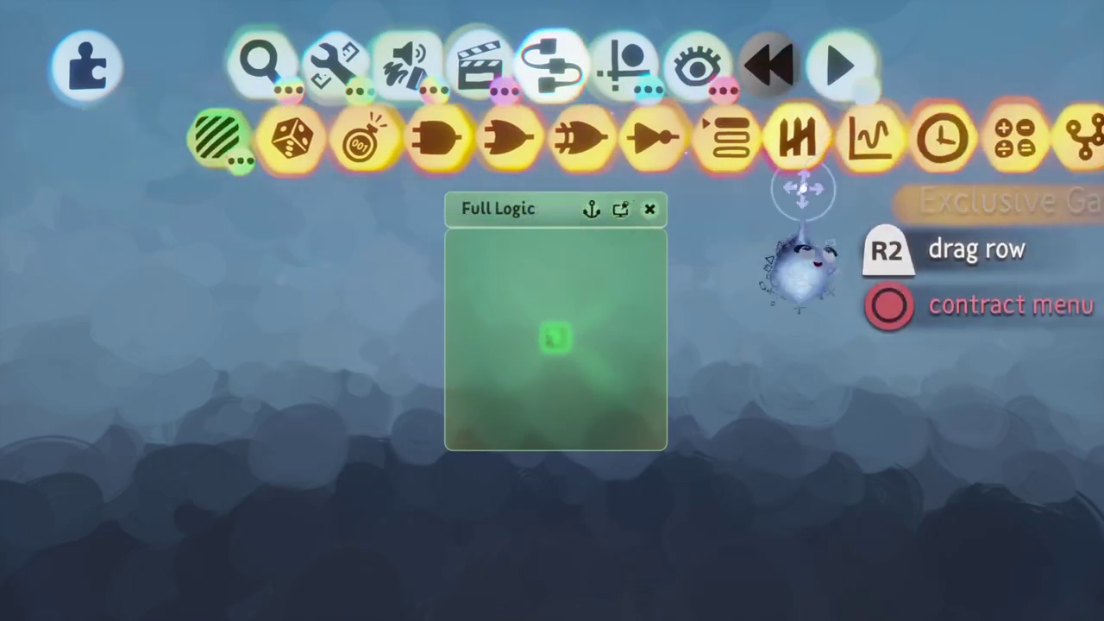
{"action": "left_click", "coordinate": [269, 139]}
{"action": "left_click", "coordinate": [477, 138]}
{"action": "left_click", "coordinate": [645, 368]}
{"action": "left_click", "coordinate": [557, 332]}
{"action": "left_click", "coordinate": [536, 279]}
{"action": "key", "text": "Escape"}
Stamp several puppet interface gadgets beside the hand-icon sensors on the Full Logic canvas
{"action": "left_click_drag", "start_coordinate": [677, 148], "coordinate": [362, 146]}
{"action": "left_click", "coordinate": [844, 140]}
{"action": "left_click_drag", "start_coordinate": [573, 290], "coordinate": [584, 273]}
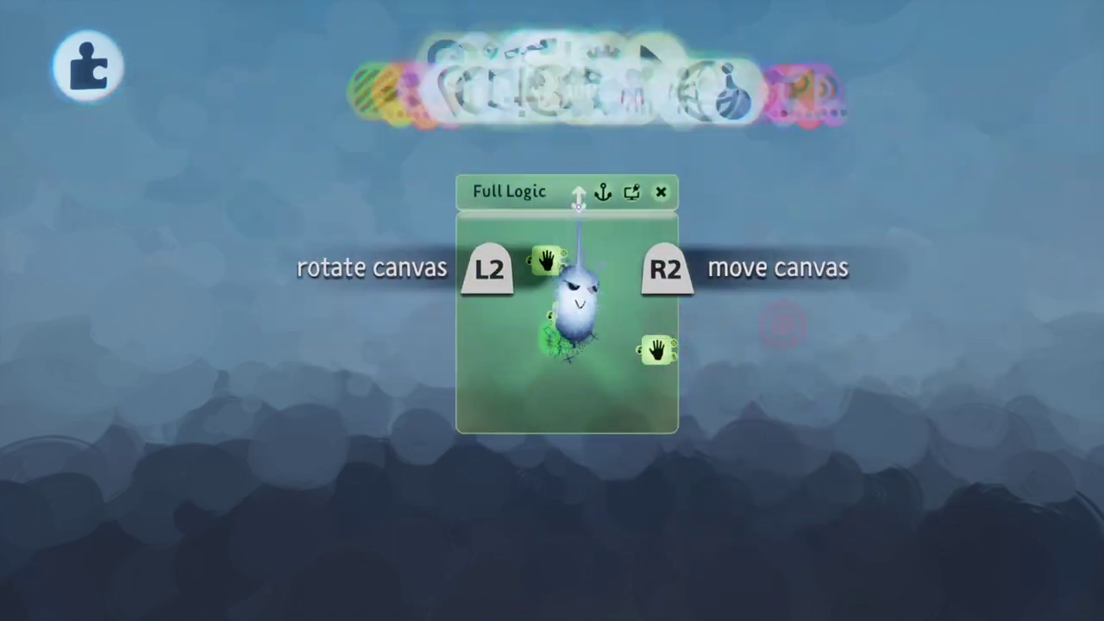
{"action": "left_click", "coordinate": [921, 138]}
{"action": "left_click", "coordinate": [636, 349]}
{"action": "left_click", "coordinate": [588, 281]}
{"action": "left_click", "coordinate": [526, 268]}
{"action": "key", "text": "Escape"}
Add two selector gadgets to the Full Logic canvas, placing one near its lower-left area
{"action": "left_click", "coordinate": [294, 139]}
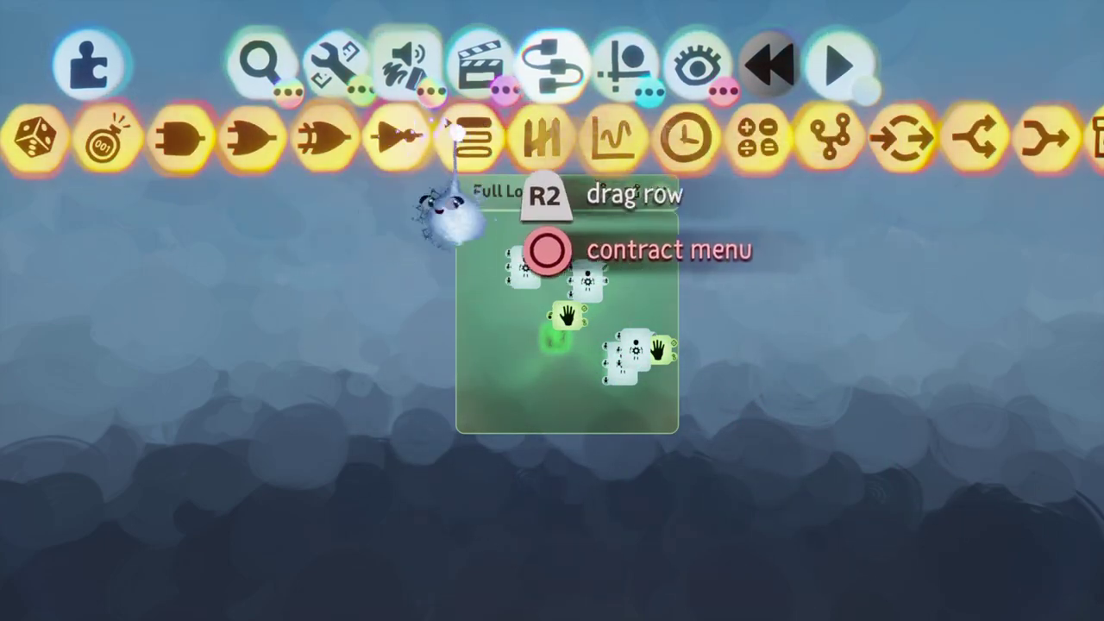
{"action": "left_click", "coordinate": [453, 132]}
{"action": "left_click", "coordinate": [546, 310]}
{"action": "left_click", "coordinate": [643, 273]}
{"action": "key", "text": "Escape"}
{"action": "left_click_drag", "start_coordinate": [583, 364], "coordinate": [512, 369]}
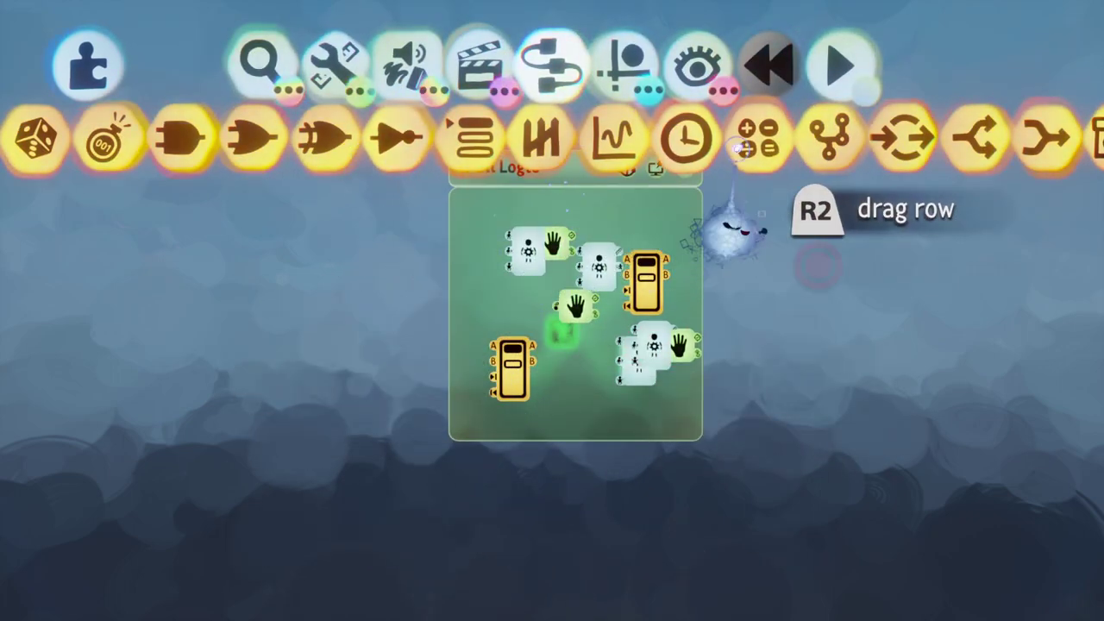
Stamp four teleporter gadgets among the sensors and puppet interfaces on the Full Logic canvas
{"action": "left_click_drag", "start_coordinate": [731, 148], "coordinate": [362, 155]}
{"action": "left_click", "coordinate": [625, 145]}
{"action": "left_click", "coordinate": [570, 138]}
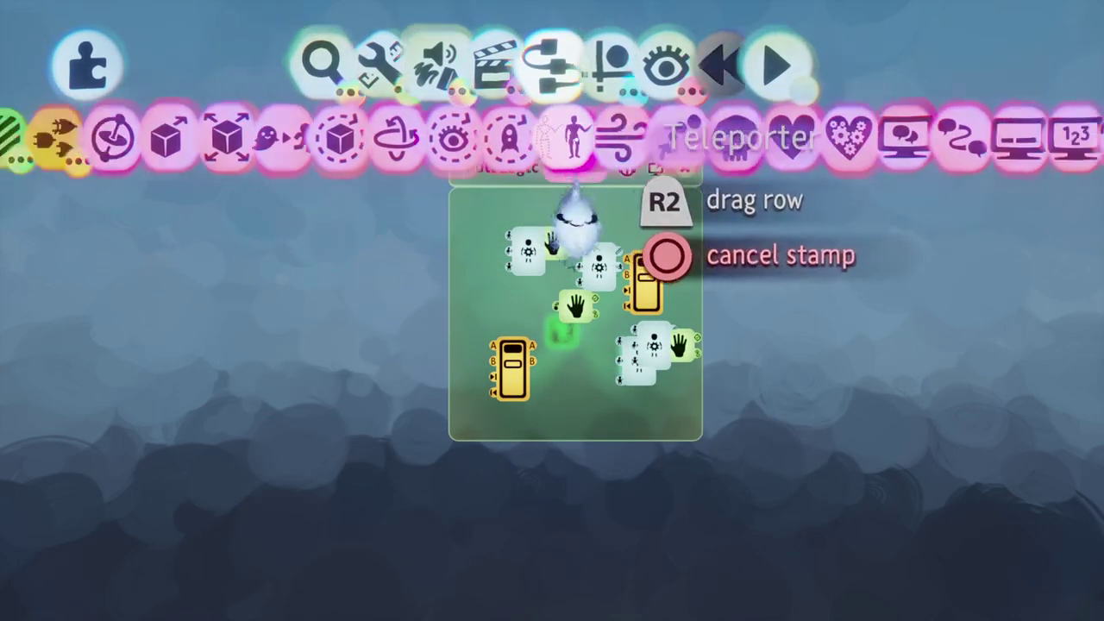
{"action": "left_click", "coordinate": [607, 220]}
{"action": "left_click", "coordinate": [513, 290]}
{"action": "left_click", "coordinate": [561, 322]}
{"action": "left_click", "coordinate": [591, 346]}
{"action": "left_click", "coordinate": [635, 239]}
{"action": "key", "text": "Escape"}
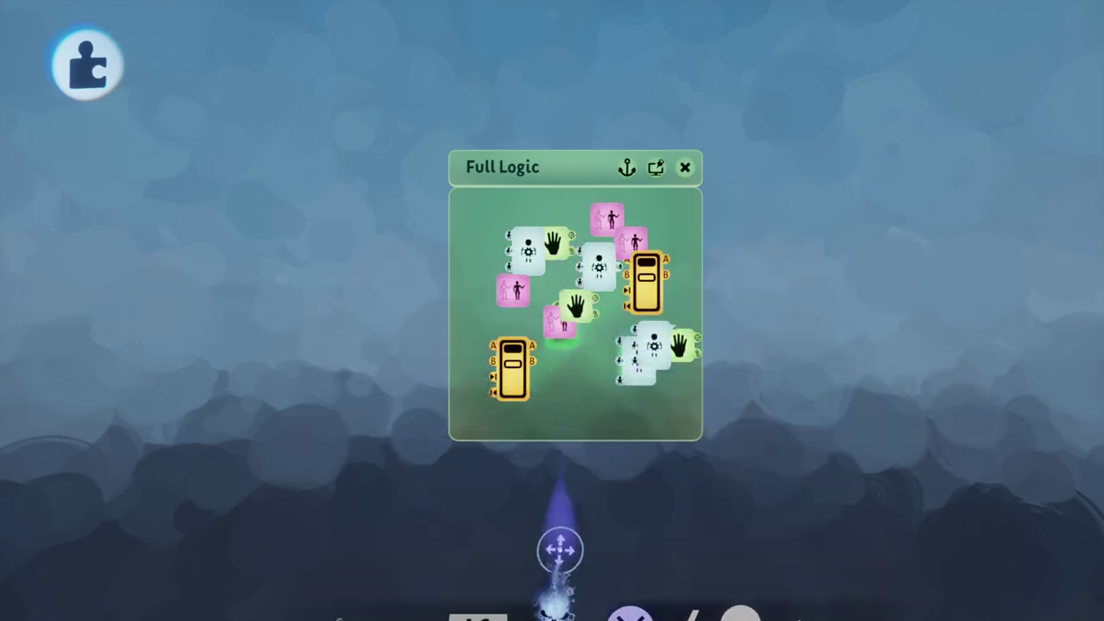
Delete the stray puppet interface beside the Full Logic microchip and reopen the microchip's canvas
{"action": "key", "text": "Escape"}
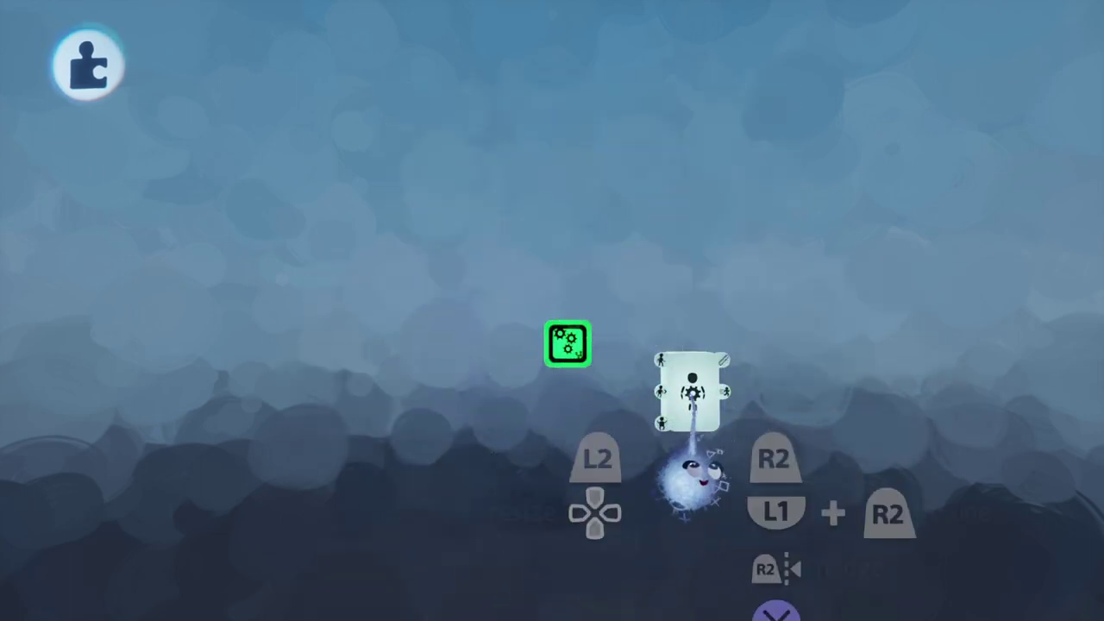
{"action": "key", "text": "Delete"}
{"action": "left_click", "coordinate": [569, 344]}
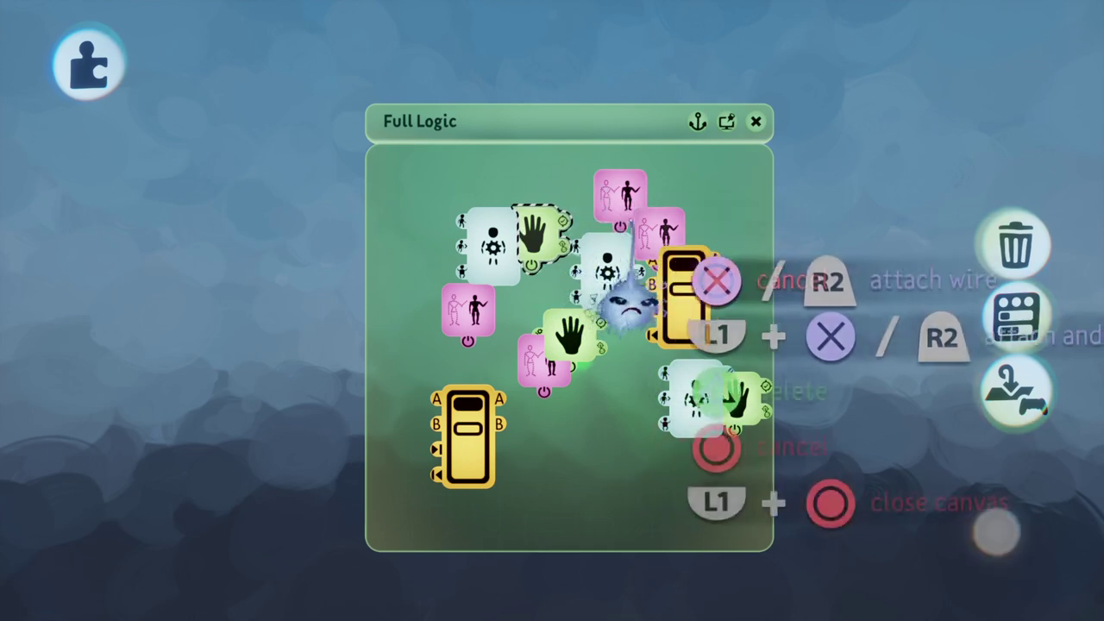
Wire the lower selector's output A to a puppet interface and B to a teleporter's power, and connect the upper sensors, selector and teleporter
{"action": "left_click", "coordinate": [620, 227]}
{"action": "left_click", "coordinate": [500, 399]}
{"action": "left_click", "coordinate": [500, 424]}
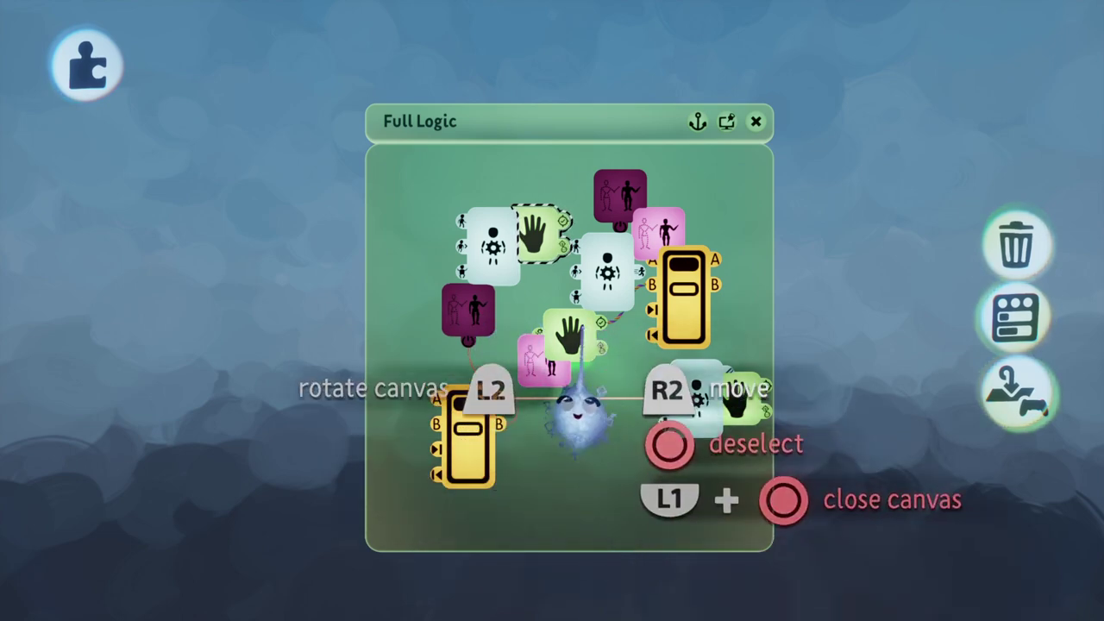
{"action": "left_click", "coordinate": [493, 258]}
{"action": "left_click", "coordinate": [546, 241]}
{"action": "left_click", "coordinate": [470, 266]}
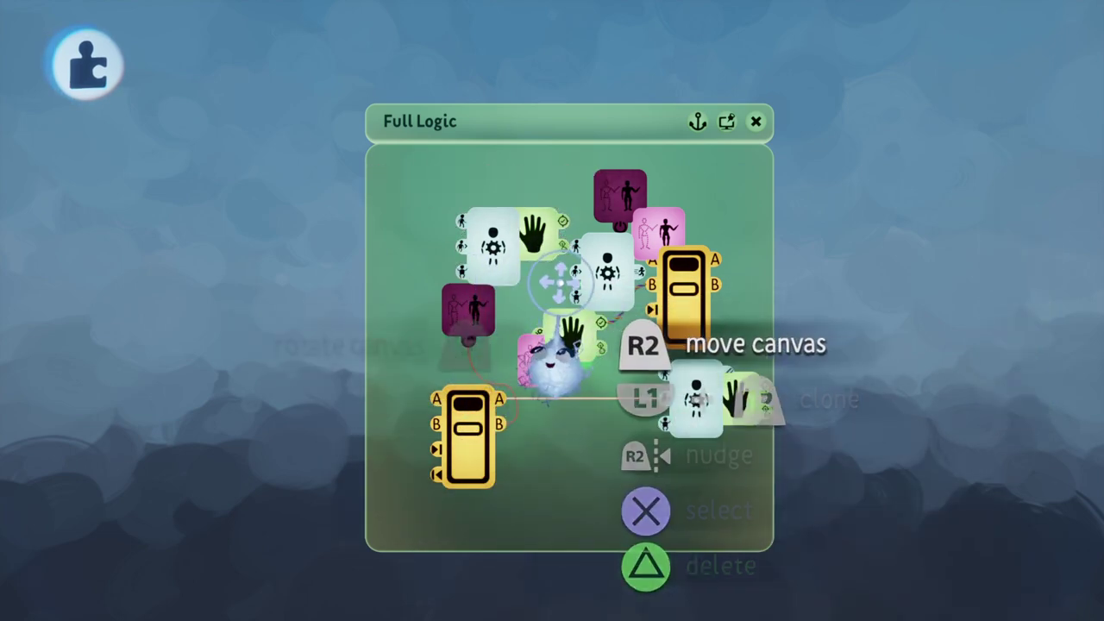
{"action": "left_click", "coordinate": [576, 272]}
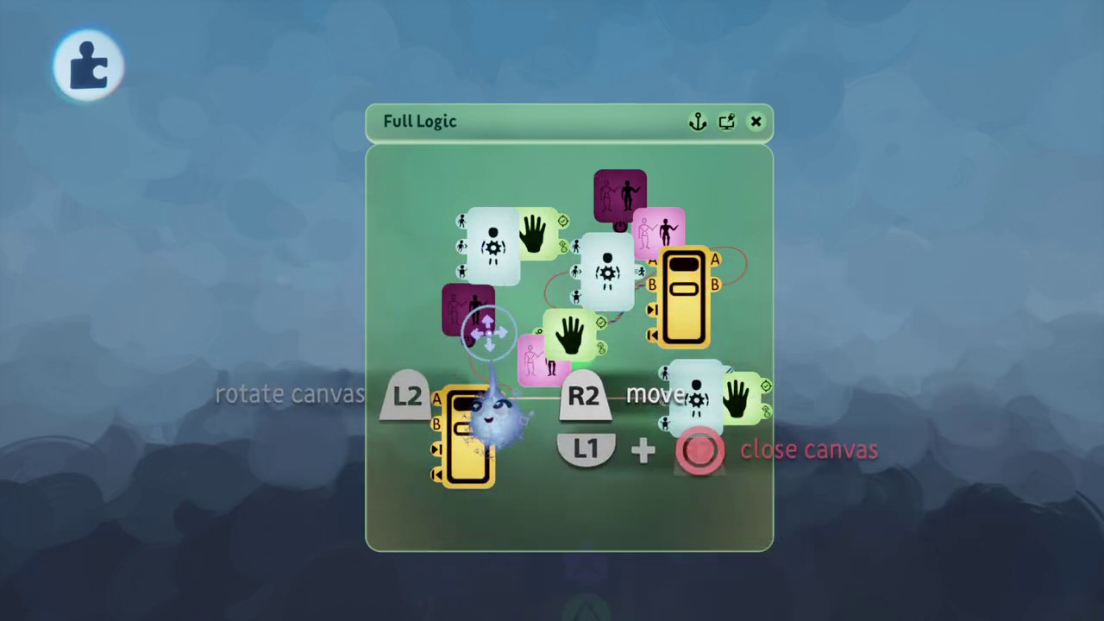
Close the Full Logic canvas and freeze the whole microchip with the Freeze tool
{"action": "key", "text": "L1+Circle"}
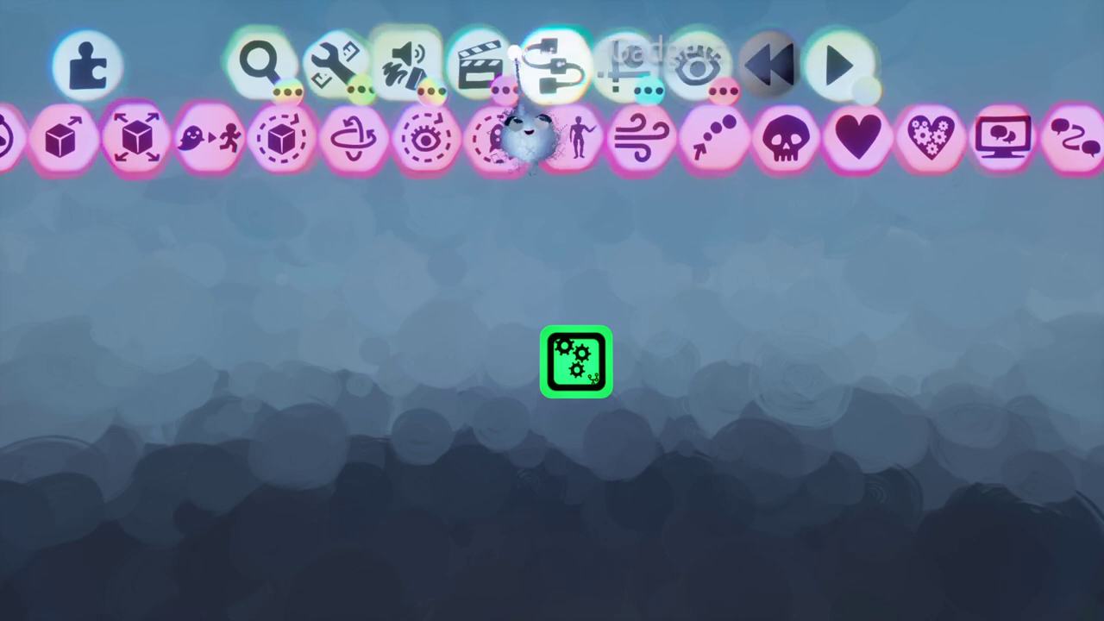
{"action": "left_click", "coordinate": [354, 68]}
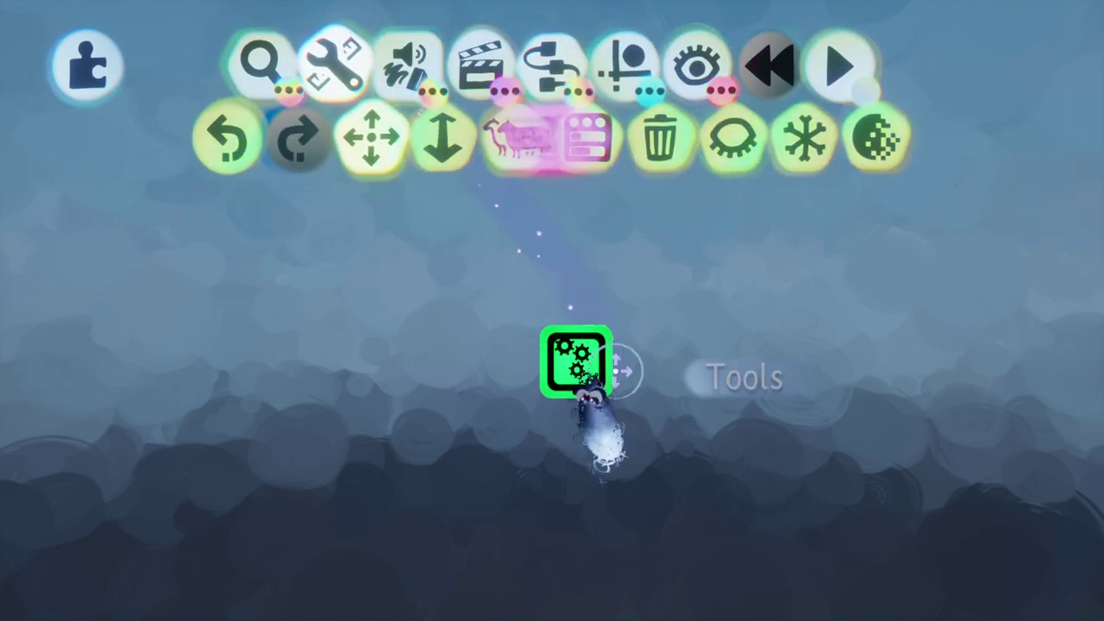
{"action": "left_click", "coordinate": [804, 138]}
{"action": "key", "text": "Escape"}
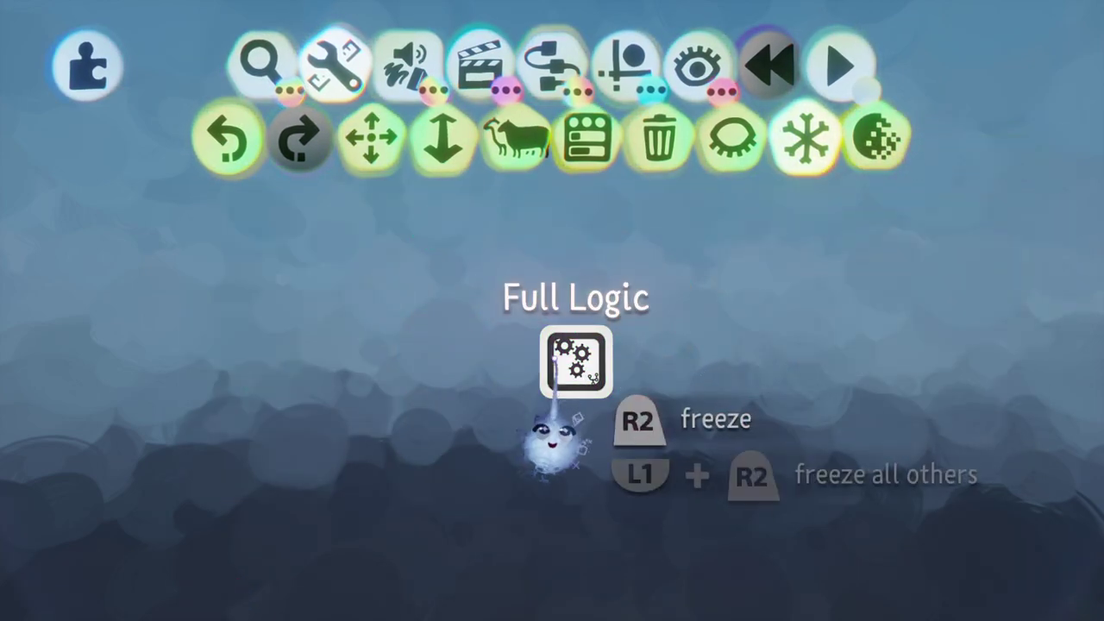
{"action": "left_click", "coordinate": [581, 369]}
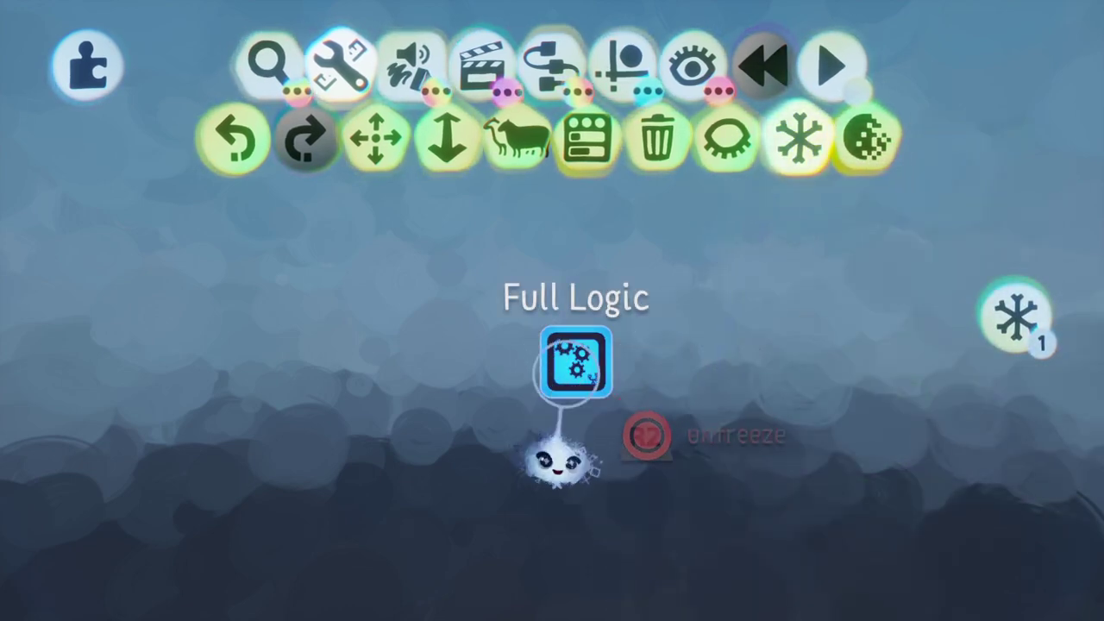
Unfreeze the Full Logic microchip and open its canvas
{"action": "key", "text": "Escape"}
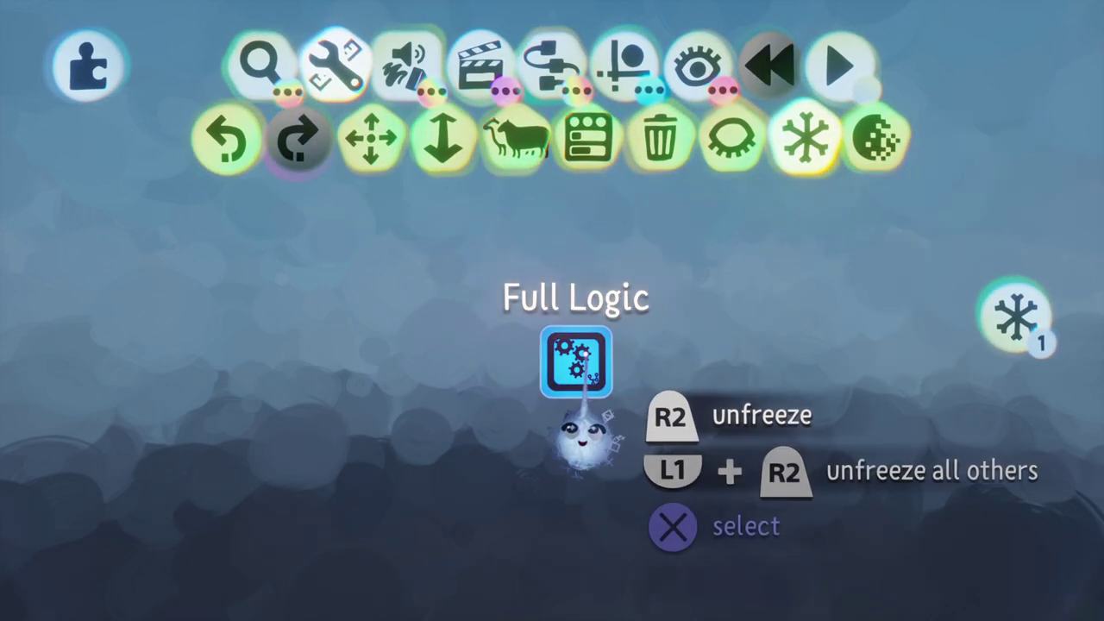
{"action": "left_click", "coordinate": [581, 357]}
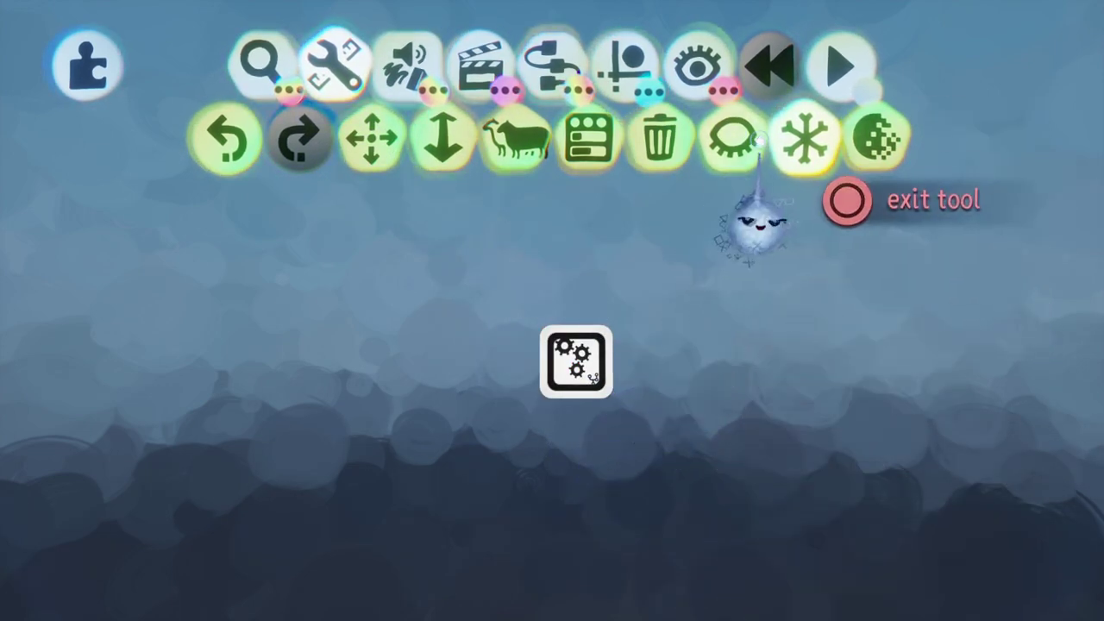
{"action": "left_click", "coordinate": [593, 354]}
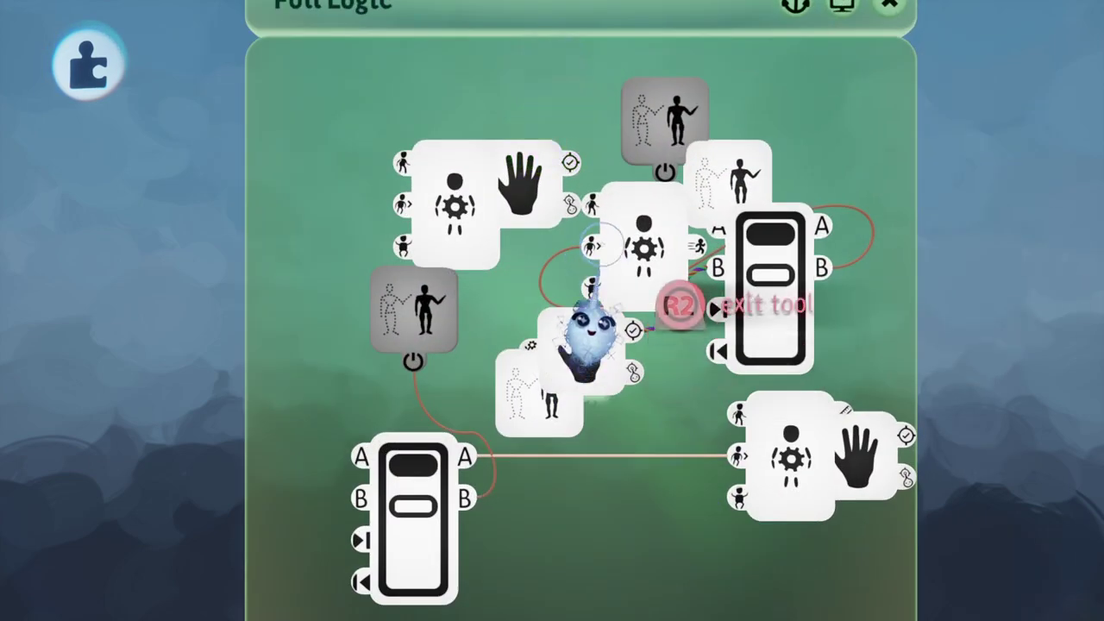
Exit the Freeze tool, close the canvas and delete the Full Logic microchip from the scene
{"action": "key", "text": "Escape"}
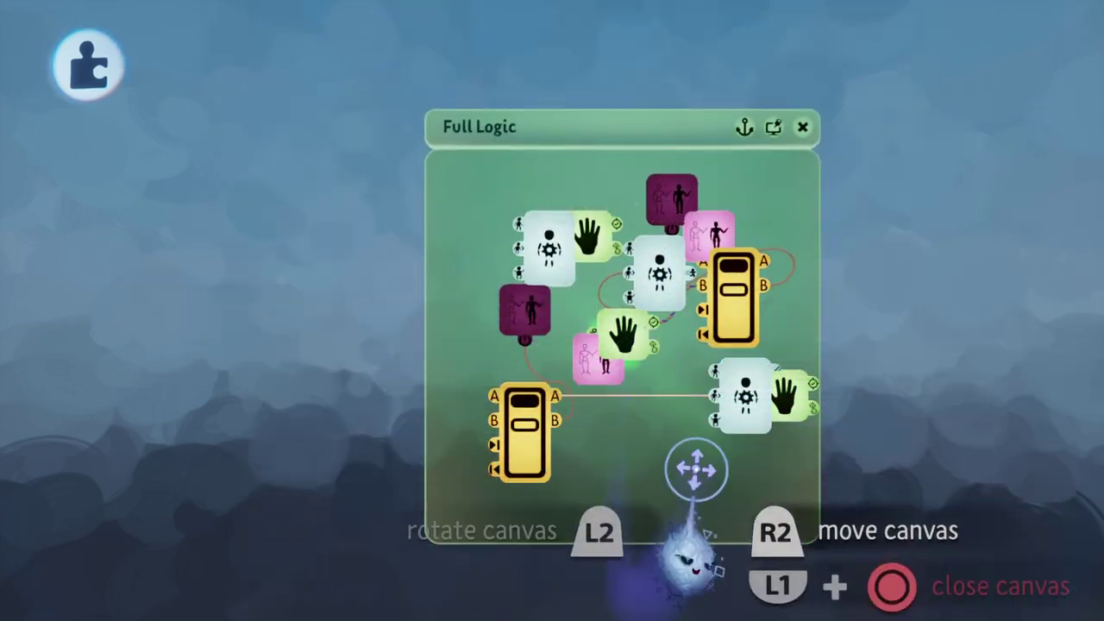
{"action": "key", "text": "Escape"}
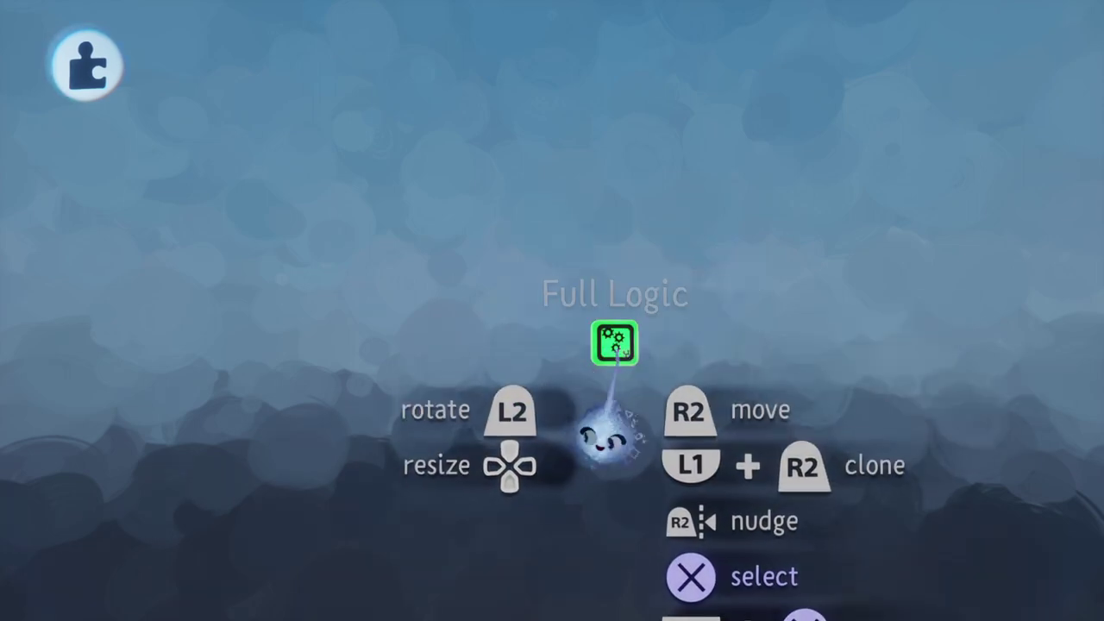
{"action": "key", "text": "Delete"}
Open the search for something to stamp and clear the "Battle Cats" search term
{"action": "key", "text": "Tab"}
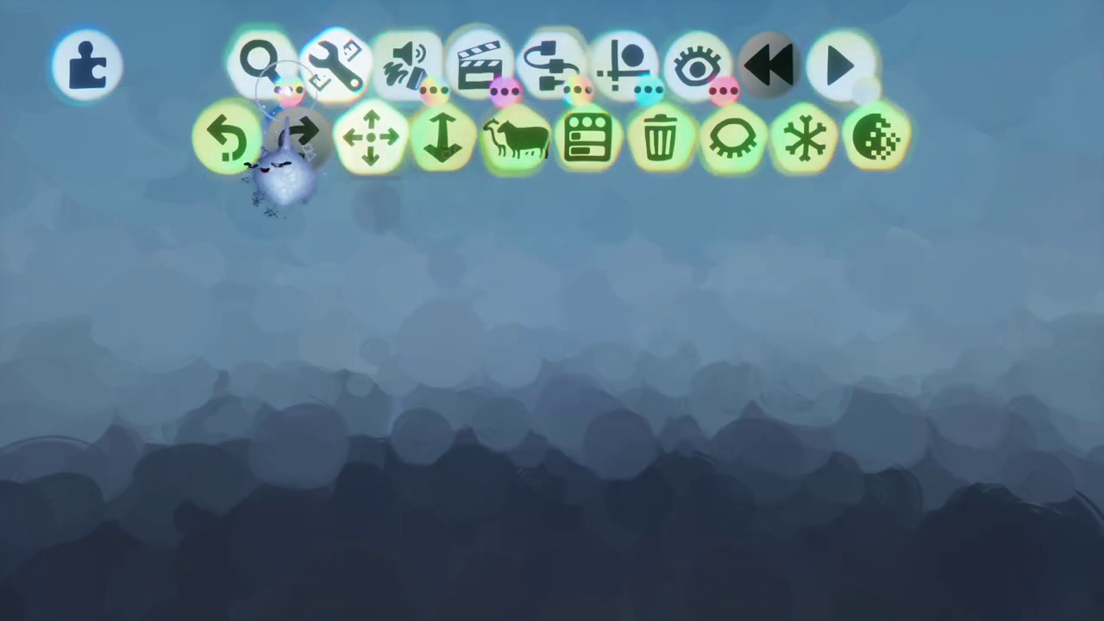
{"action": "left_click", "coordinate": [276, 73]}
{"action": "scroll", "coordinate": [959, 115], "scroll_direction": "left", "scroll_amount": 2}
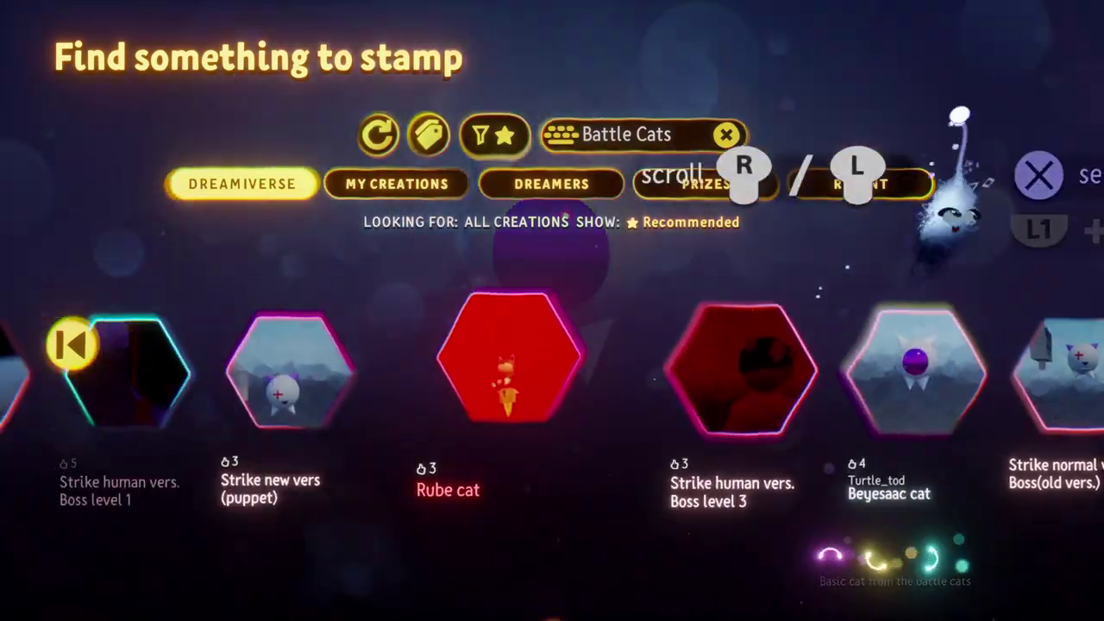
{"action": "scroll", "coordinate": [958, 115], "scroll_direction": "left", "scroll_amount": 1}
{"action": "left_click", "coordinate": [726, 135]}
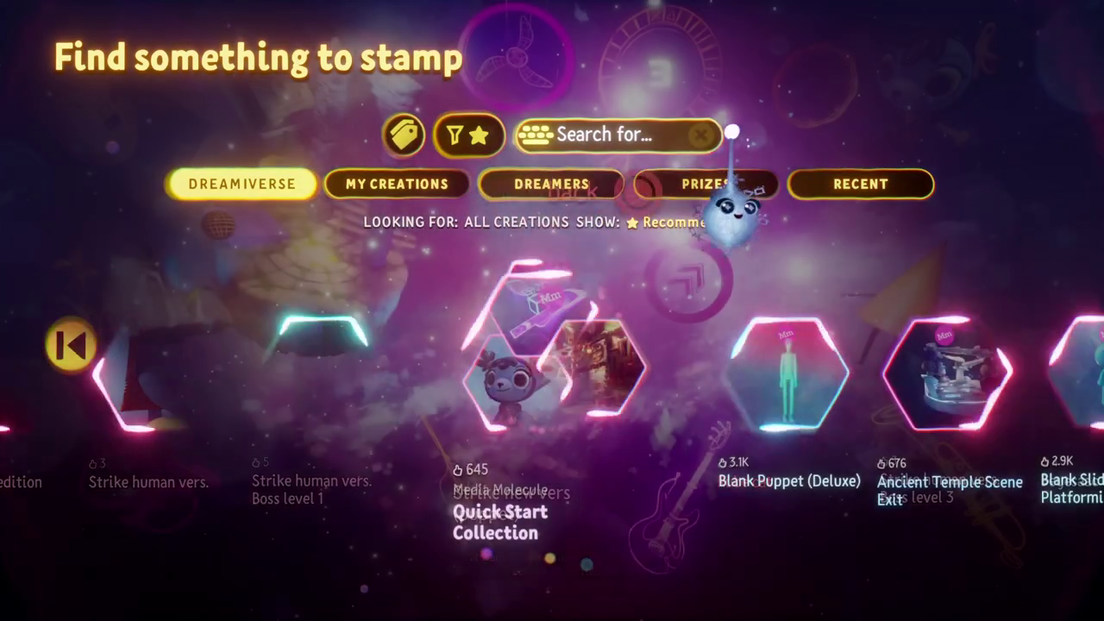
Find the Round Stone Platform in the Dreamiverse recommendations and stamp it in the scene
{"action": "scroll", "coordinate": [609, 401], "scroll_direction": "right", "scroll_amount": 5}
{"action": "scroll", "coordinate": [563, 506], "scroll_direction": "right", "scroll_amount": 1}
{"action": "scroll", "coordinate": [509, 362], "scroll_direction": "left", "scroll_amount": 2}
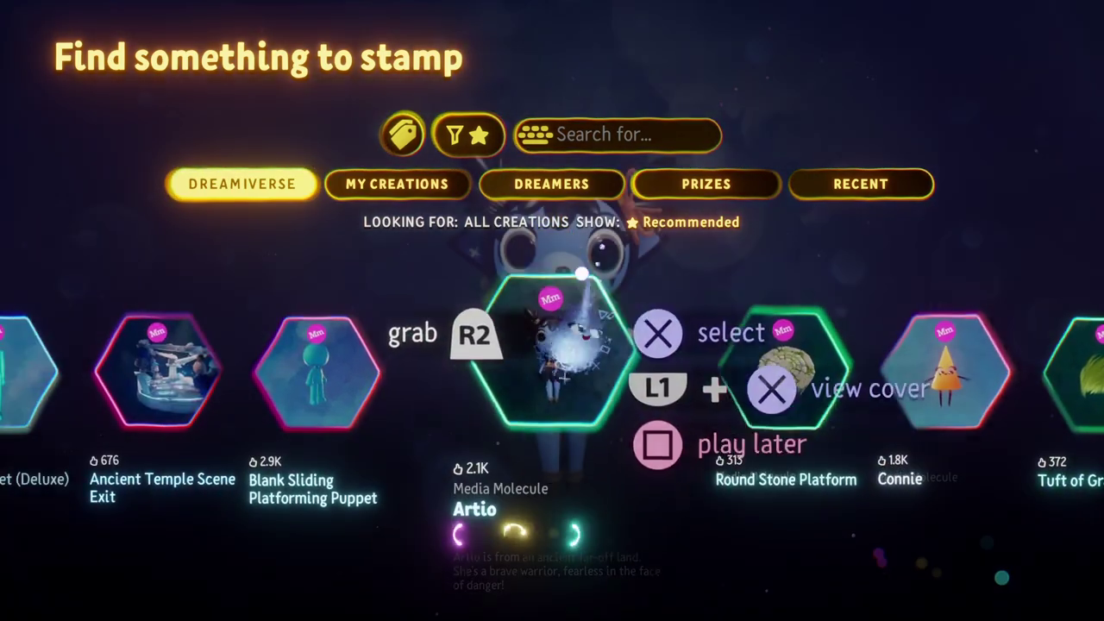
{"action": "left_click", "coordinate": [776, 369]}
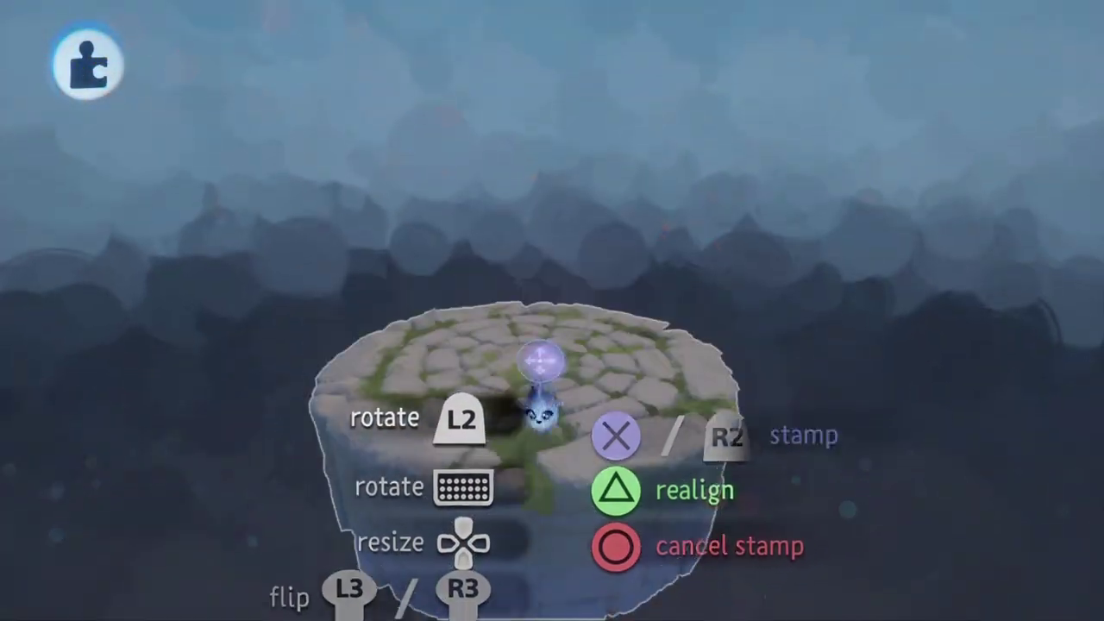
{"action": "left_click", "coordinate": [545, 361]}
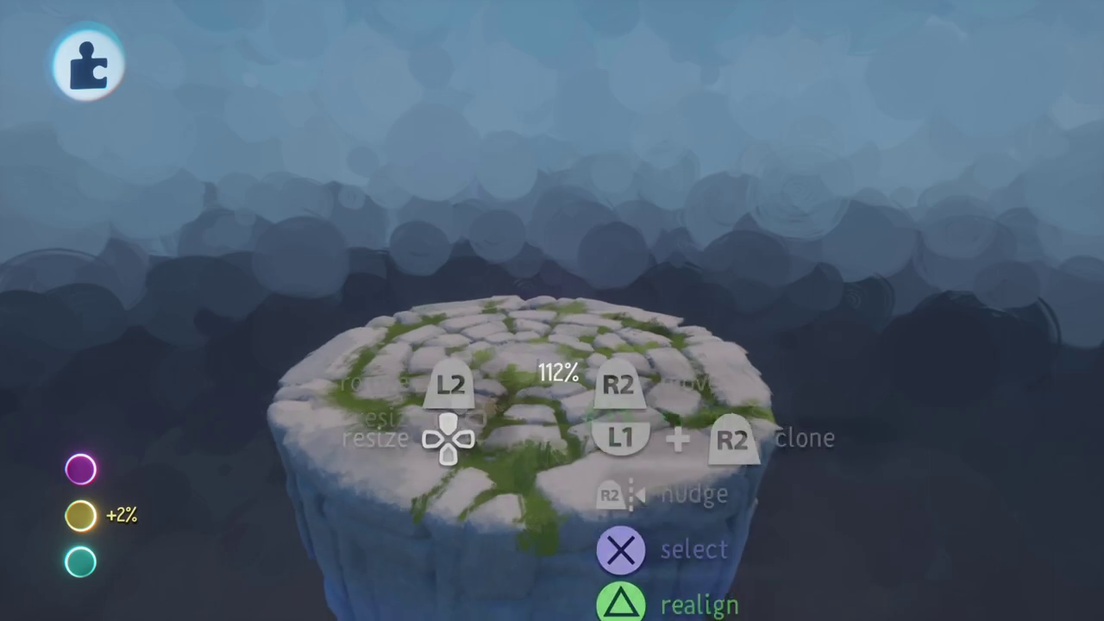
Enlarge the stone platform, and stamp a second, smaller Round Stone Platform beside it
{"action": "key", "text": "Up"}
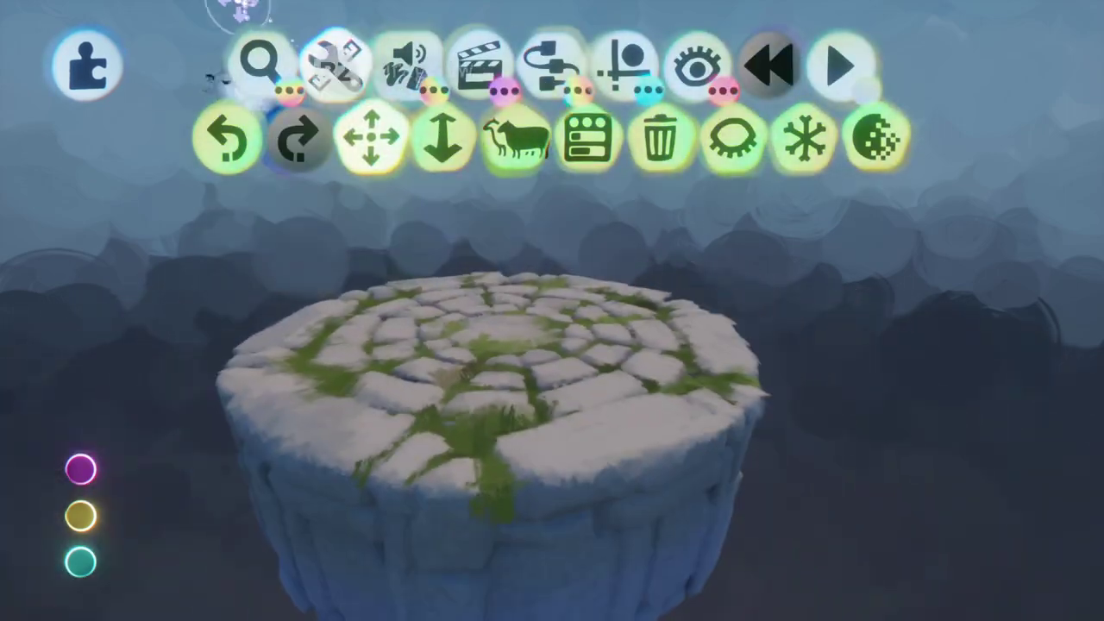
{"action": "left_click", "coordinate": [262, 65]}
{"action": "left_click", "coordinate": [733, 381]}
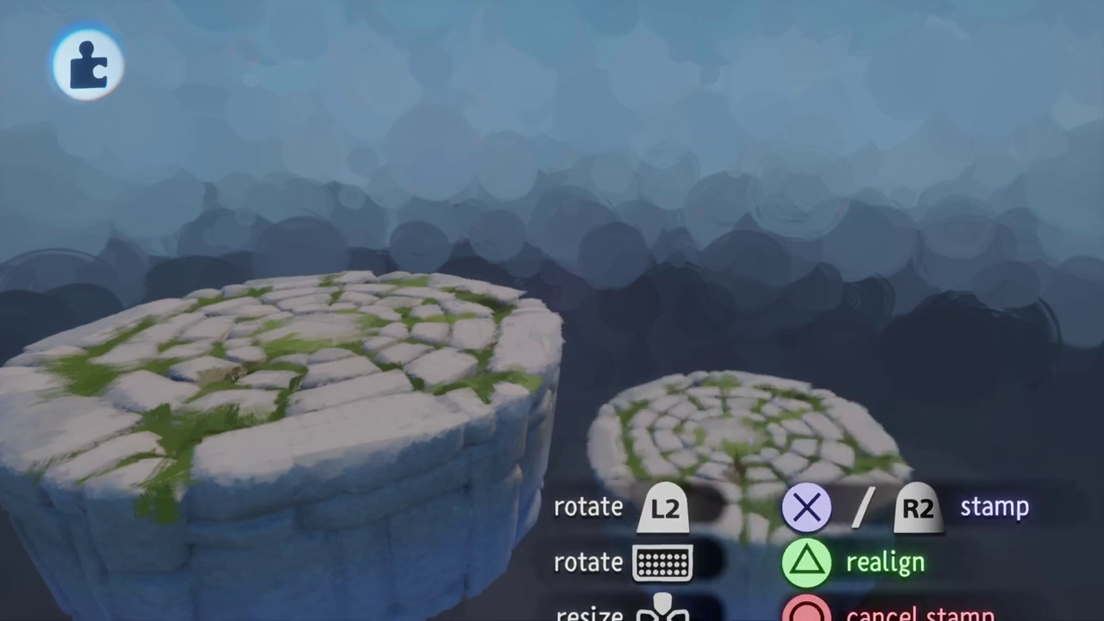
{"action": "left_click", "coordinate": [734, 424]}
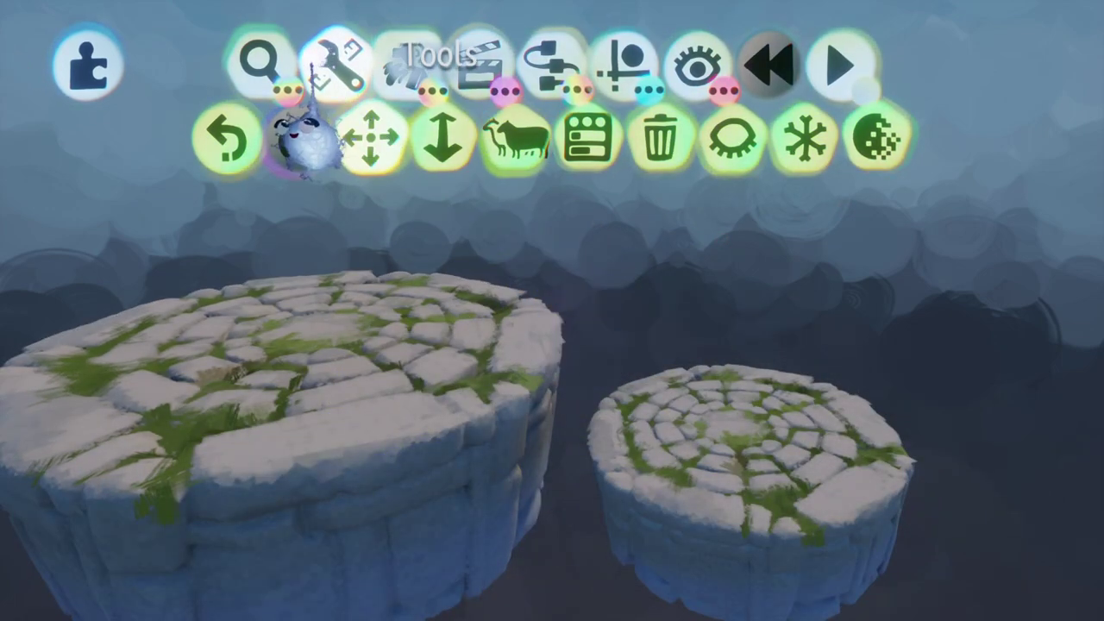
Freeze the smaller stone platform, and exit the Freeze tool
{"action": "left_click", "coordinate": [805, 138]}
{"action": "left_click", "coordinate": [768, 440]}
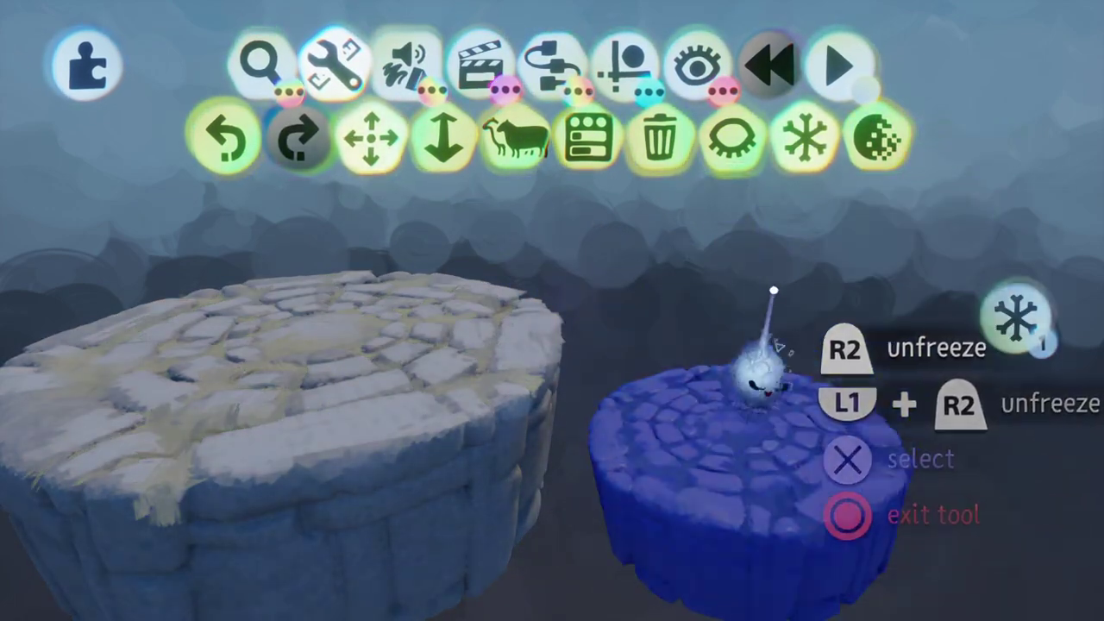
{"action": "key", "text": "Escape"}
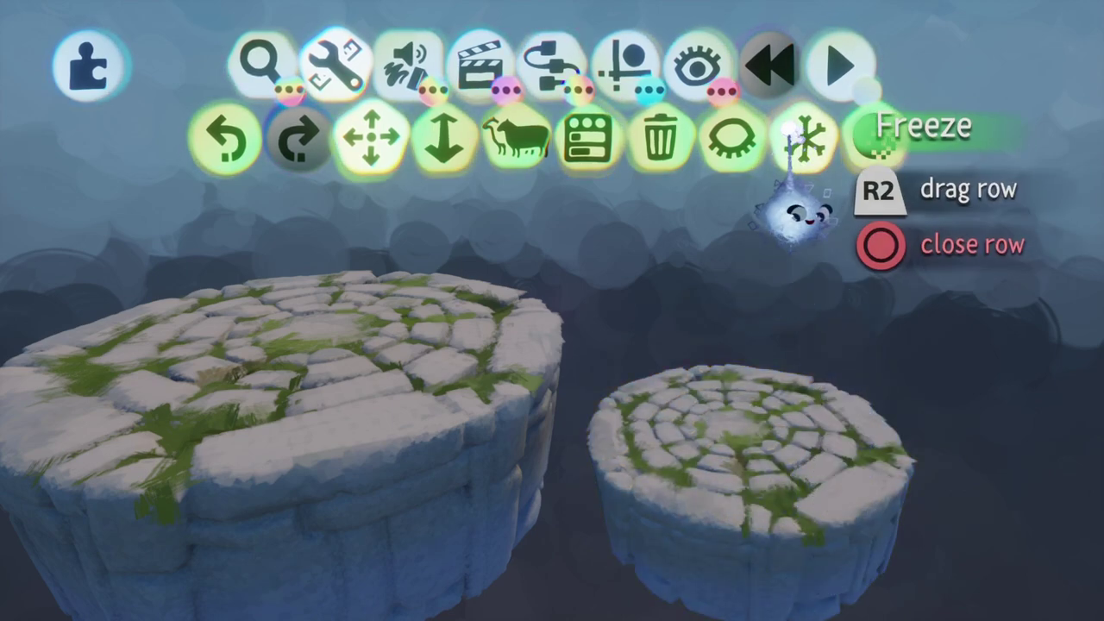
Unfreeze the smaller stone platform, exit the Freeze tool, and enlarge the platform to about 248%
{"action": "left_click", "coordinate": [803, 172]}
{"action": "left_click", "coordinate": [796, 490]}
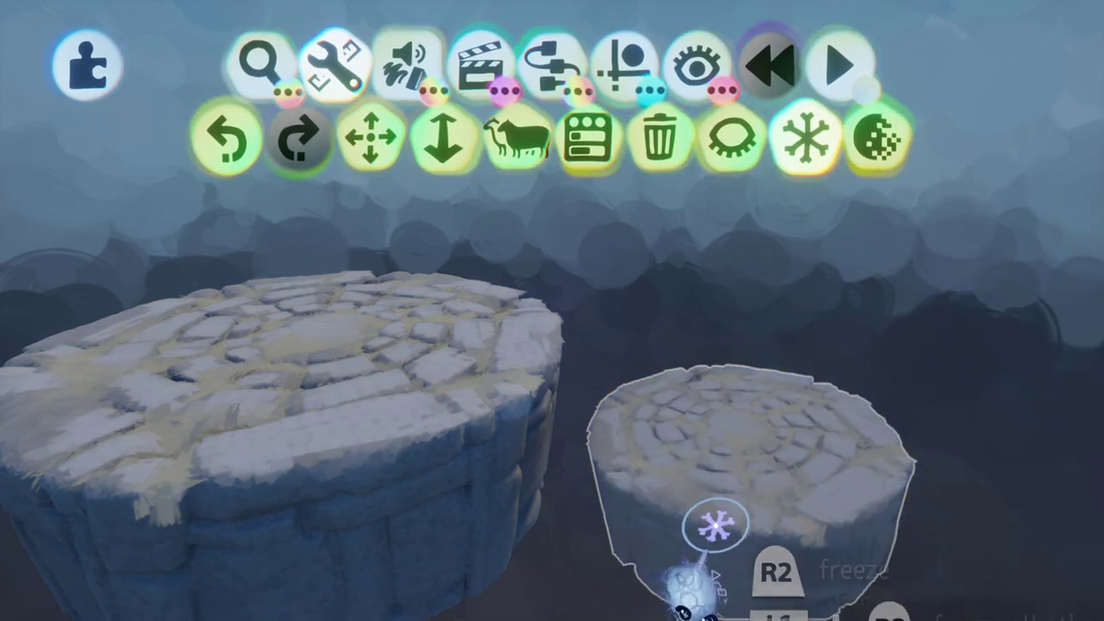
{"action": "left_click", "coordinate": [808, 141]}
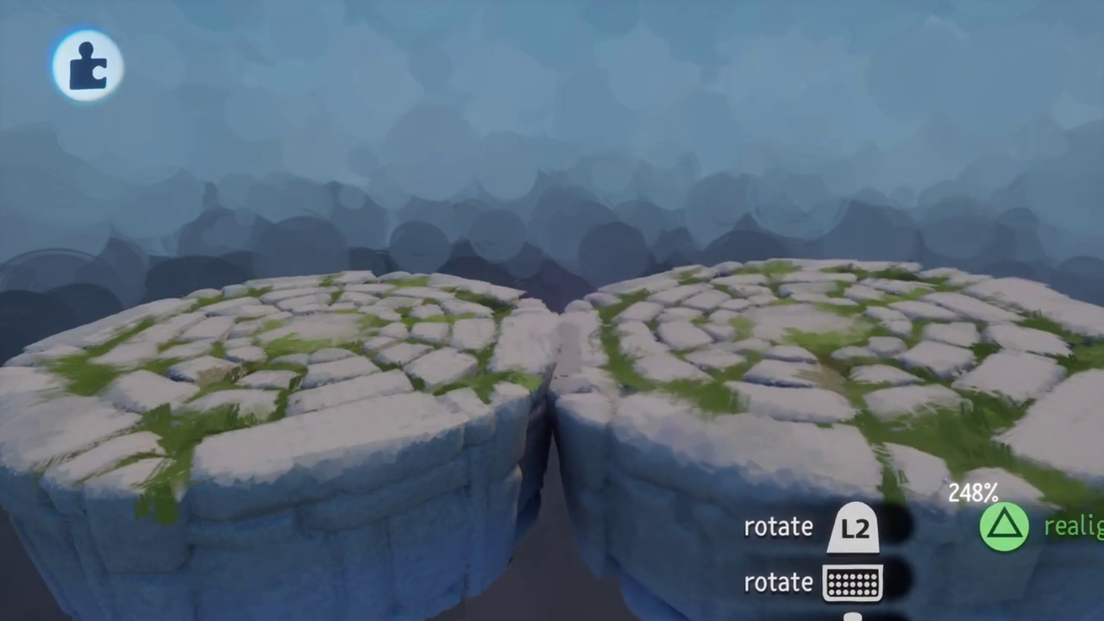
Delete both stone platforms from the scene
{"action": "middle_click_drag", "start_coordinate": [987, 523], "coordinate": [874, 598]}
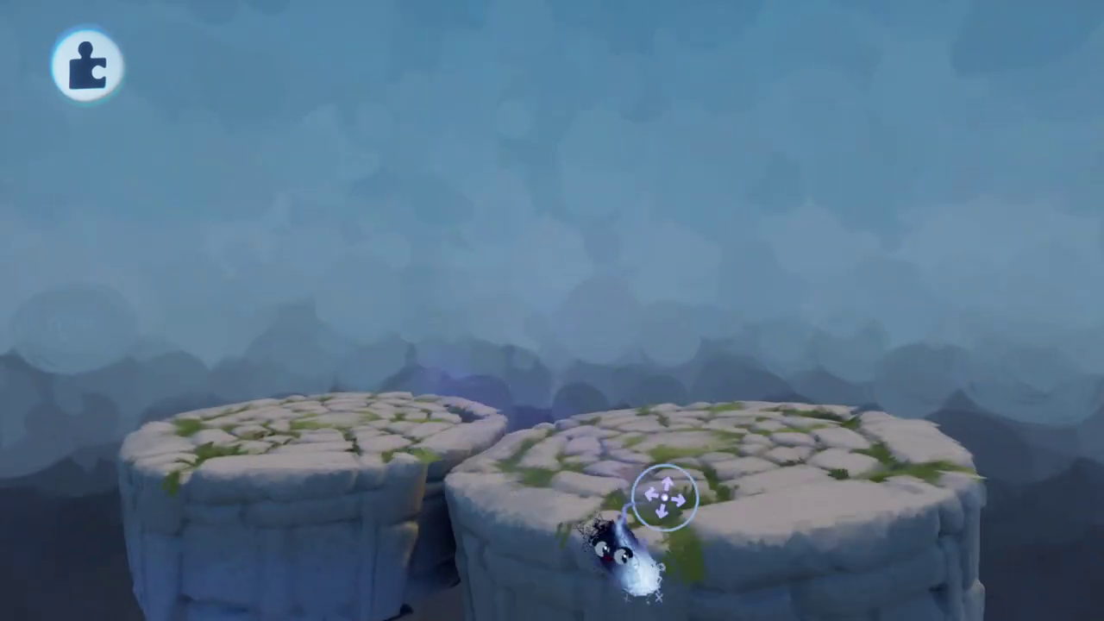
{"action": "key", "text": "Delete"}
{"action": "key", "text": "Delete"}
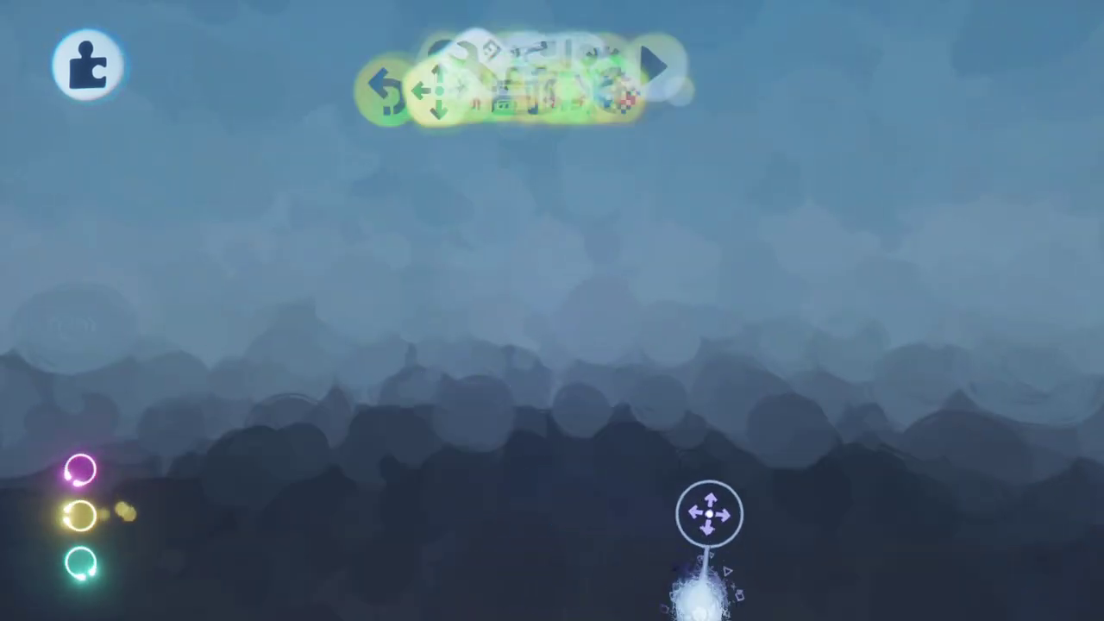
Find the Round Stone Platform among the recommended Dreamiverse creations again, and stamp one in the empty scene
{"action": "left_click", "coordinate": [260, 65]}
{"action": "scroll", "coordinate": [618, 388], "scroll_direction": "right", "scroll_amount": 3}
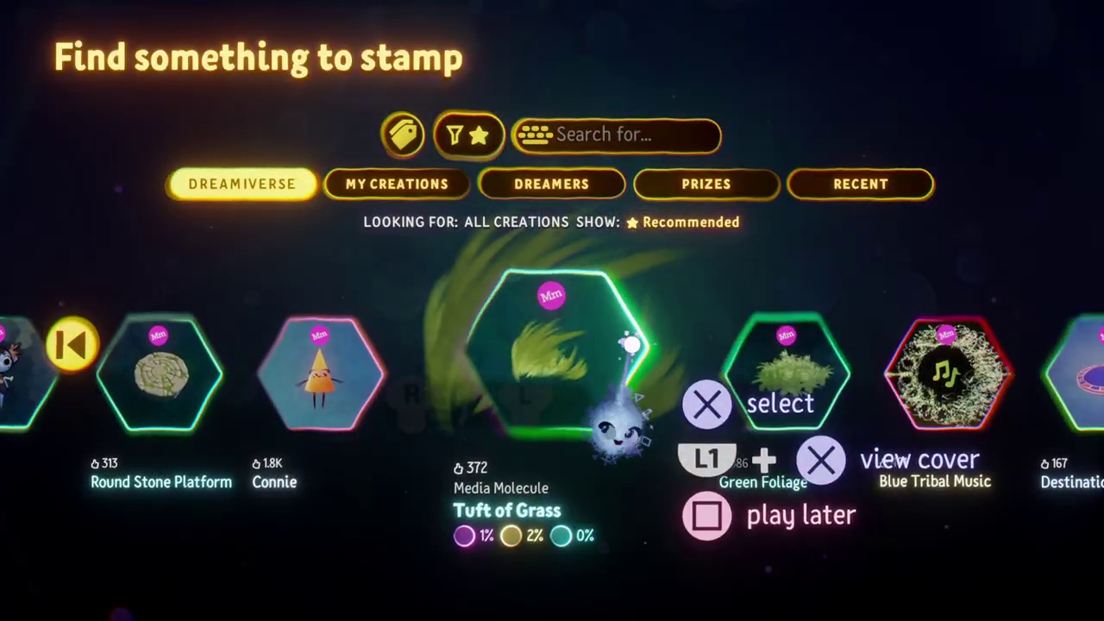
{"action": "scroll", "coordinate": [719, 367], "scroll_direction": "left", "scroll_amount": 5}
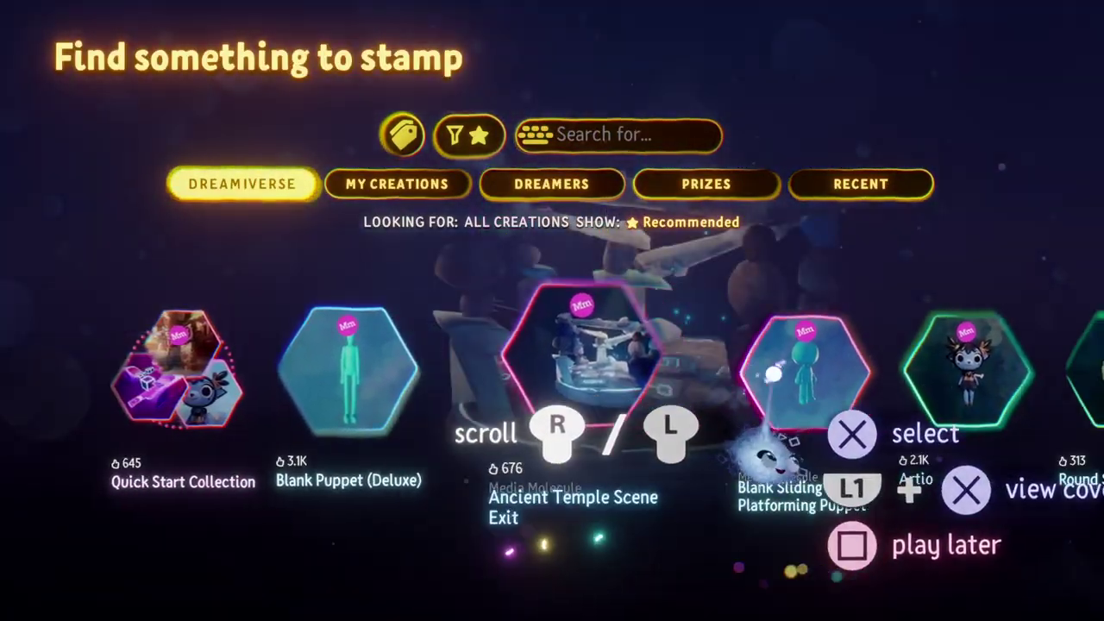
{"action": "scroll", "coordinate": [773, 373], "scroll_direction": "right", "scroll_amount": 3}
{"action": "left_click", "coordinate": [562, 352]}
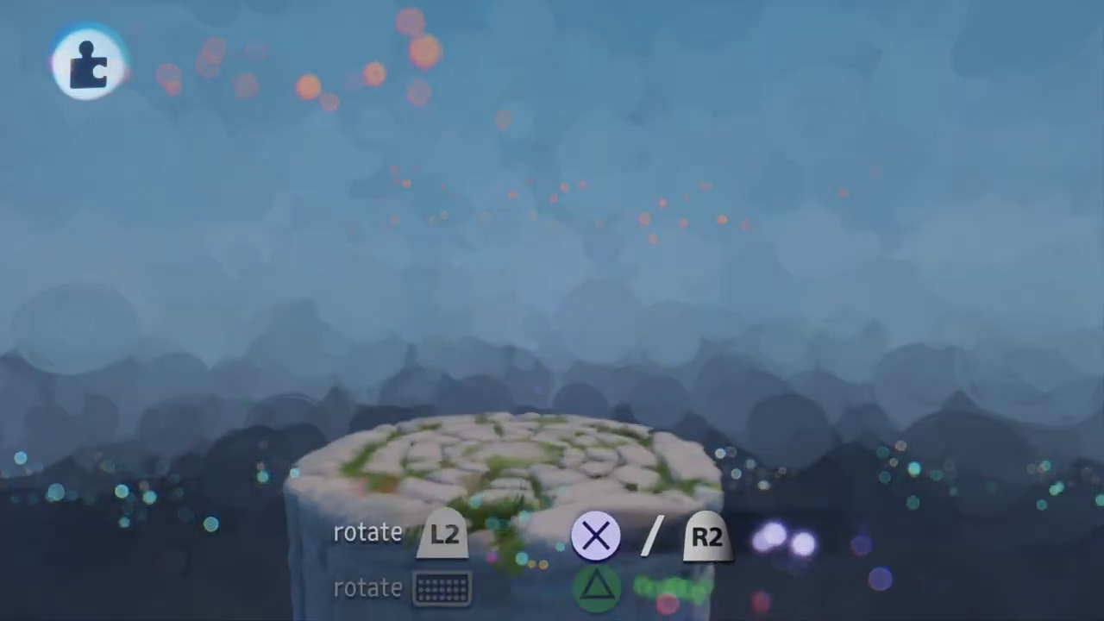
{"action": "left_click", "coordinate": [543, 448]}
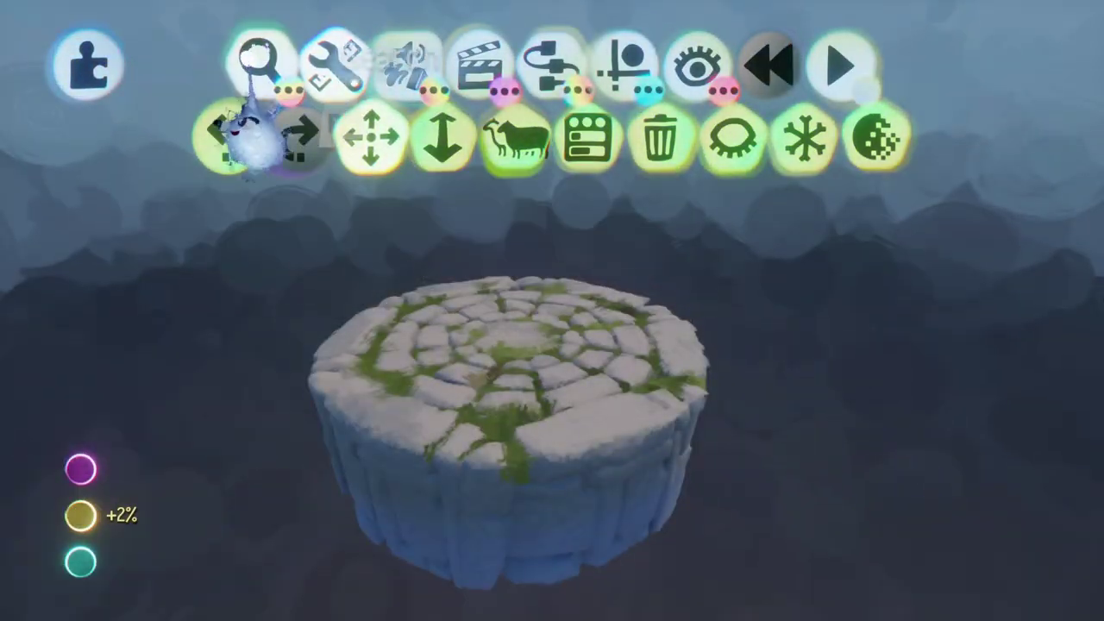
Pick the Tuft of Grass from the recommended creations, and stamp it on the stone platform
{"action": "left_click", "coordinate": [259, 66]}
{"action": "left_click", "coordinate": [961, 398]}
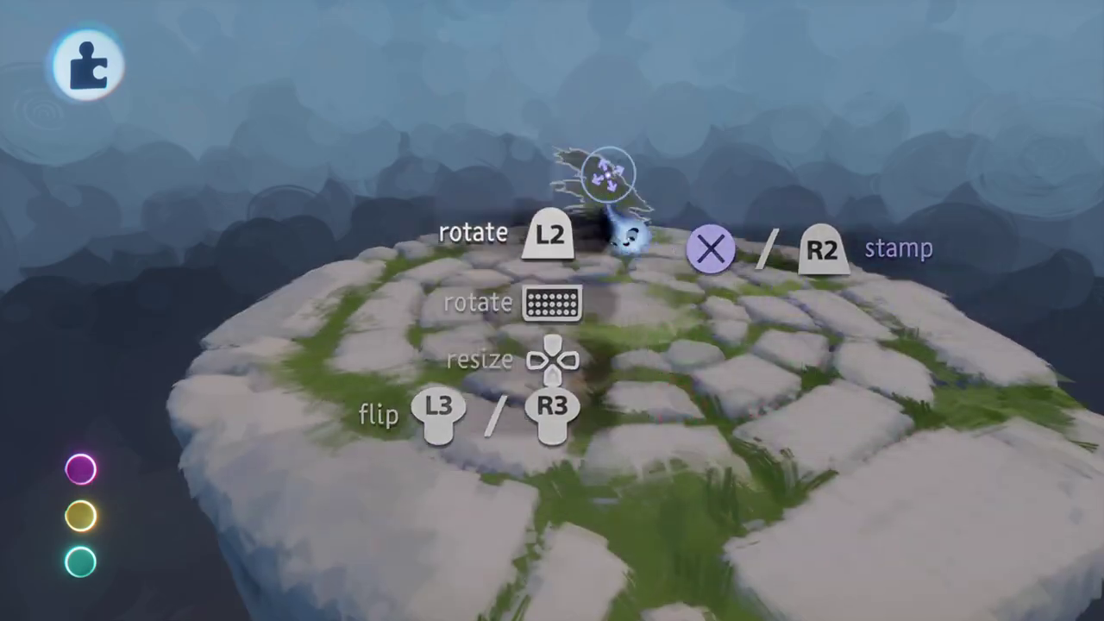
{"action": "left_click", "coordinate": [608, 175]}
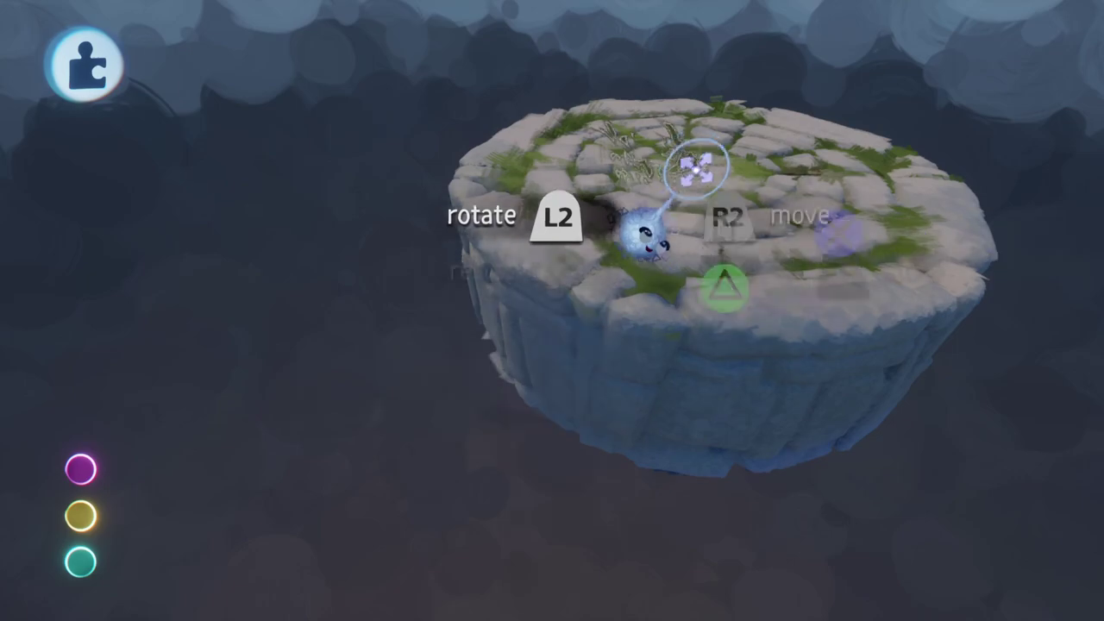
Move and rotate the tuft of grass until it stands on the stones near the middle of the platform
{"action": "scroll", "coordinate": [682, 246], "scroll_direction": "up", "scroll_amount": 5}
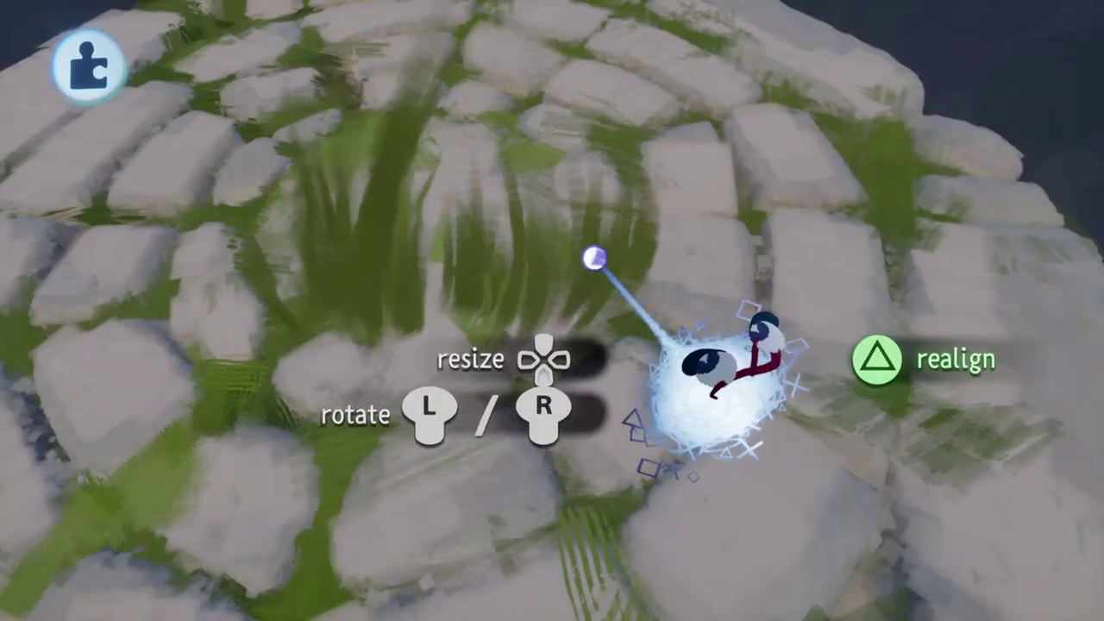
{"action": "left_click_drag", "start_coordinate": [593, 257], "coordinate": [591, 202]}
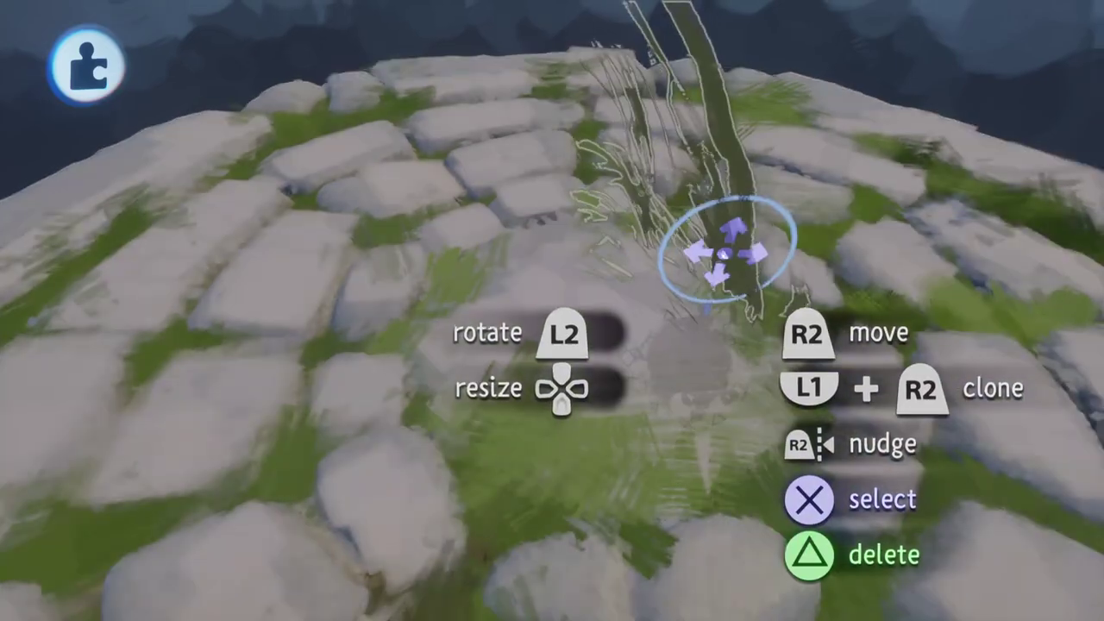
{"action": "left_click_drag", "start_coordinate": [726, 250], "coordinate": [733, 308]}
{"action": "mouse_move", "coordinate": [733, 308]}
{"action": "middle_mouse_down"}
{"action": "mouse_move", "coordinate": [657, 426]}
{"action": "mouse_move", "coordinate": [1099, 251]}
{"action": "mouse_move", "coordinate": [798, 370]}
{"action": "mouse_move", "coordinate": [850, 305]}
{"action": "middle_mouse_up"}
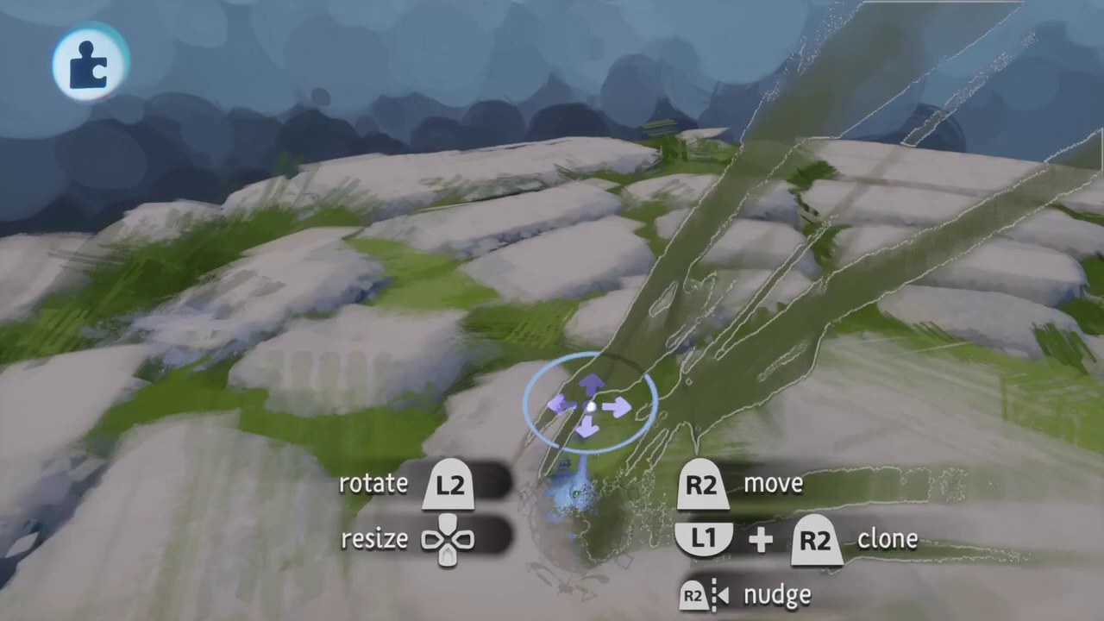
{"action": "middle_click_drag", "start_coordinate": [591, 405], "coordinate": [769, 152]}
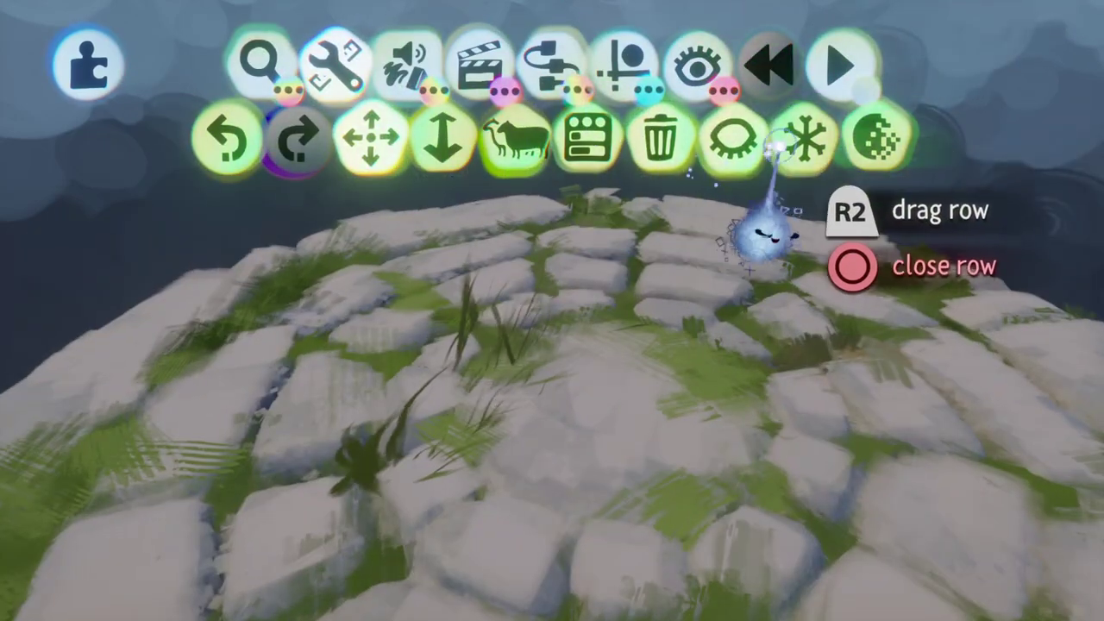
Freeze the tuft of grass on the platform, and exit the Freeze tool
{"action": "left_click", "coordinate": [801, 140]}
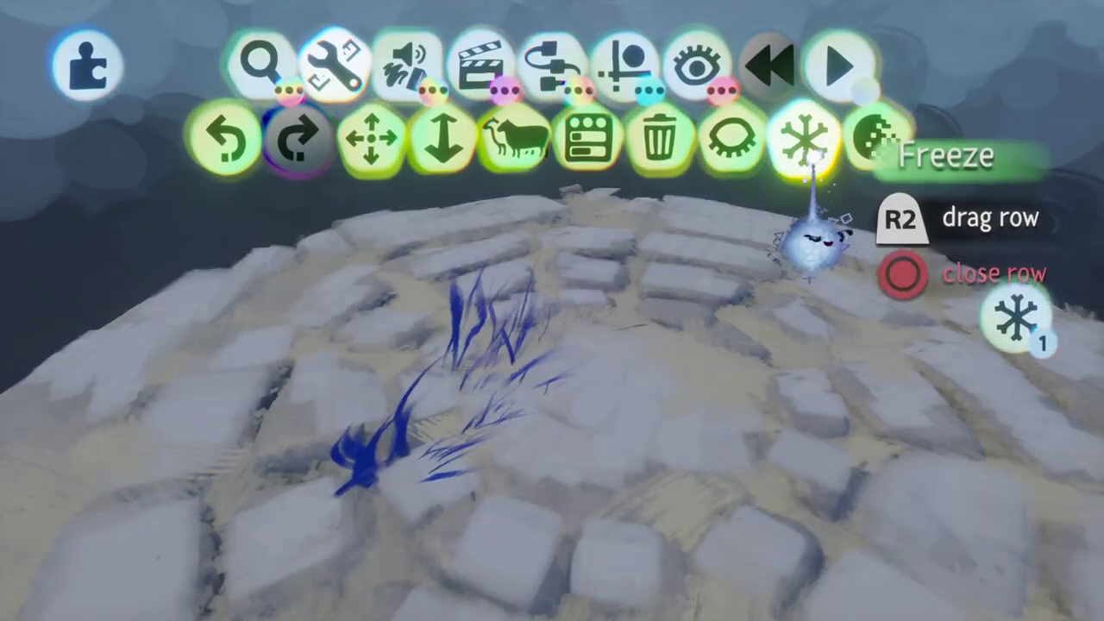
{"action": "left_click", "coordinate": [806, 143]}
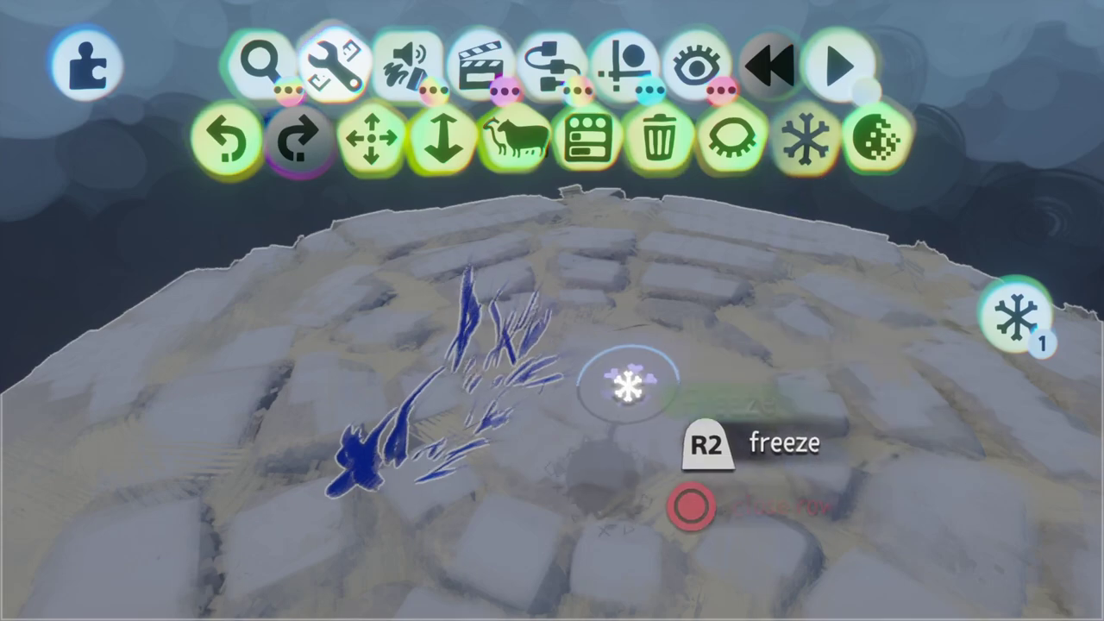
{"action": "key", "text": "Escape"}
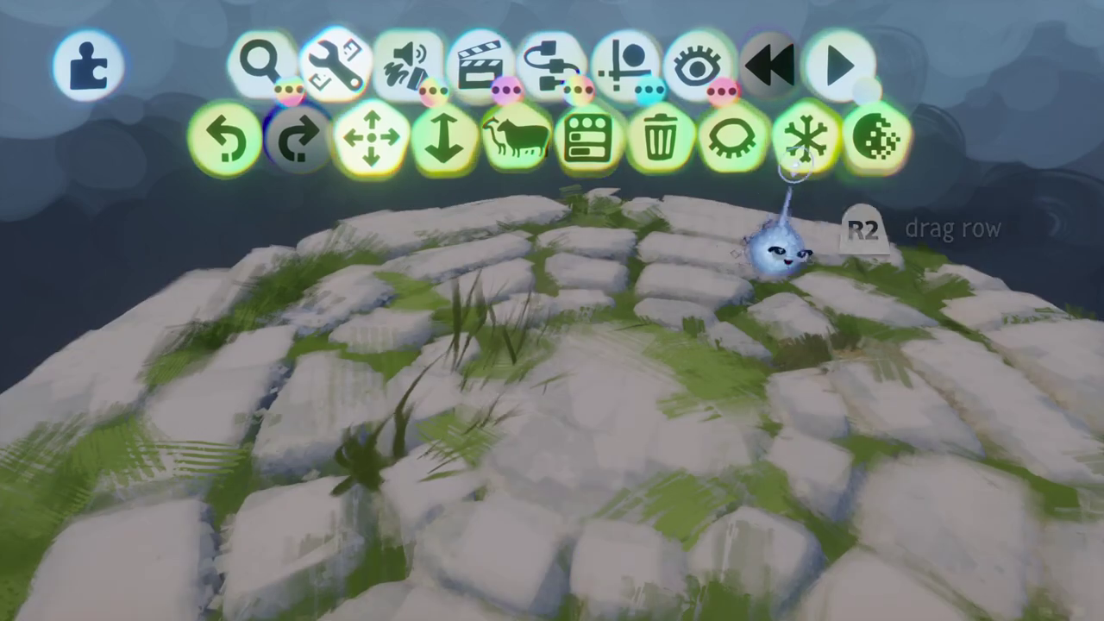
Unfreeze the tuft of grass, exit the Freeze tool, and move the grass across the platform
{"action": "left_click", "coordinate": [805, 139]}
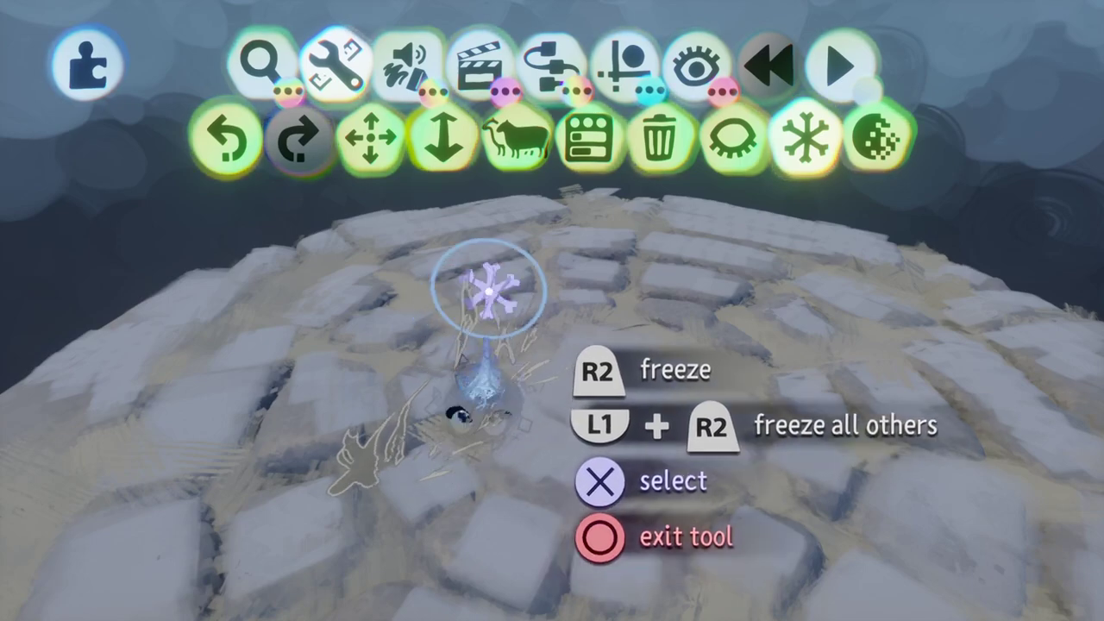
{"action": "key", "text": "Escape"}
{"action": "left_click_drag", "start_coordinate": [468, 305], "coordinate": [765, 314]}
Delete the stone platform and the tuft of grass, and open the scene's pause menu
{"action": "key", "text": "Delete"}
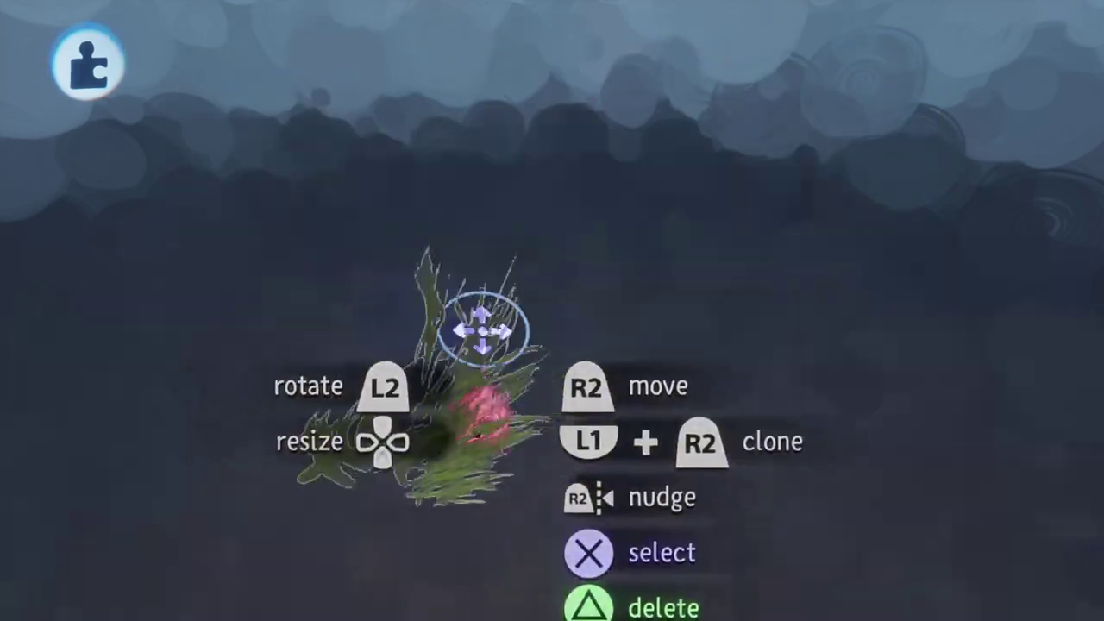
{"action": "key", "text": "Delete"}
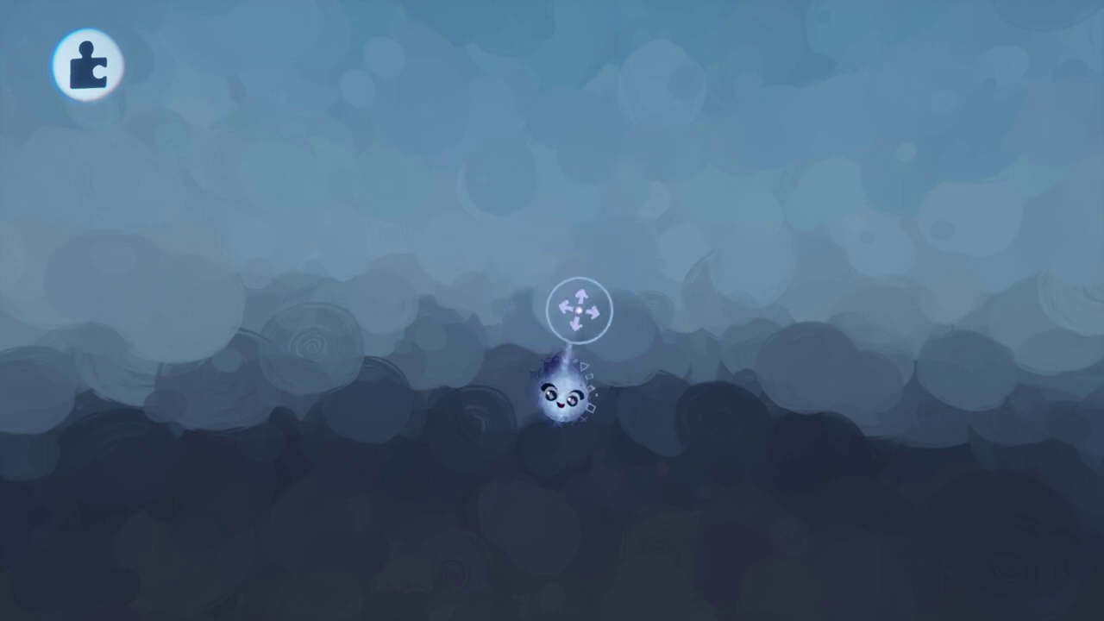
{"action": "key", "text": "Escape"}
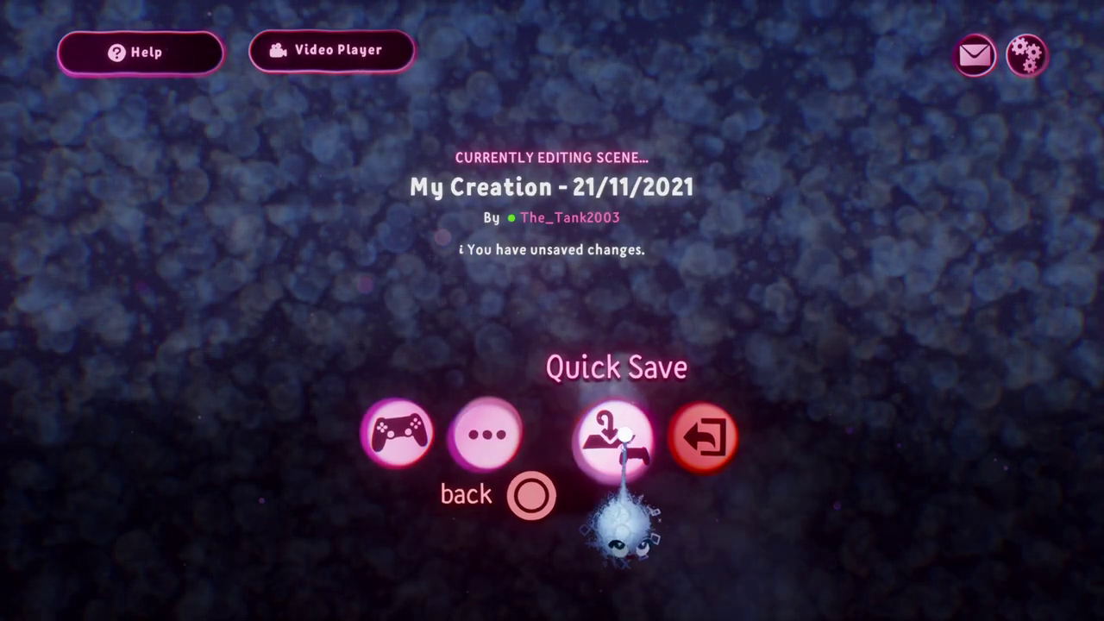